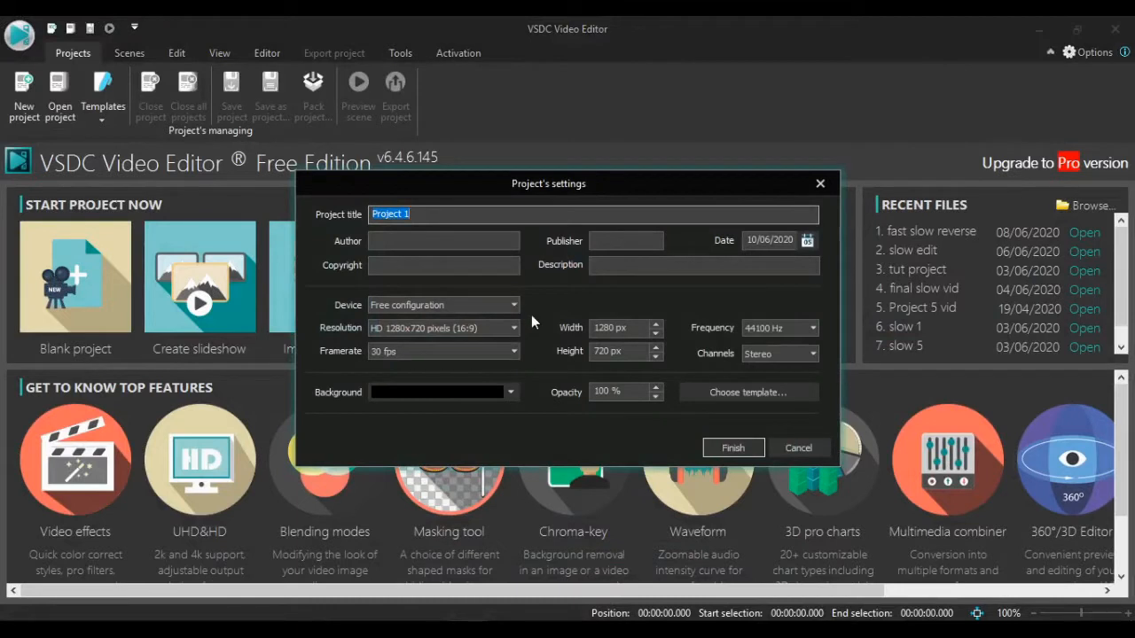
Step: Create a new project titled "panaroma" with the 1280x720, 30 fps settings
type("panaroma")
left_click(728, 451)
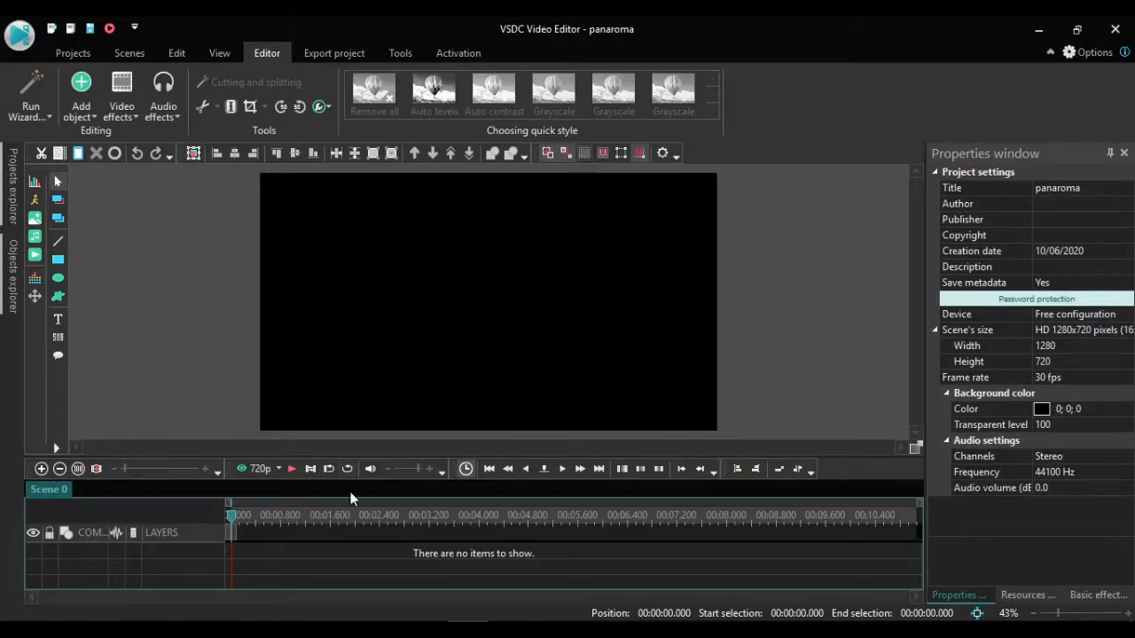
Step: Add the waterfall image d to the scene on a new layer, starting from the cursor position
left_click(1036, 614)
left_click(1035, 614)
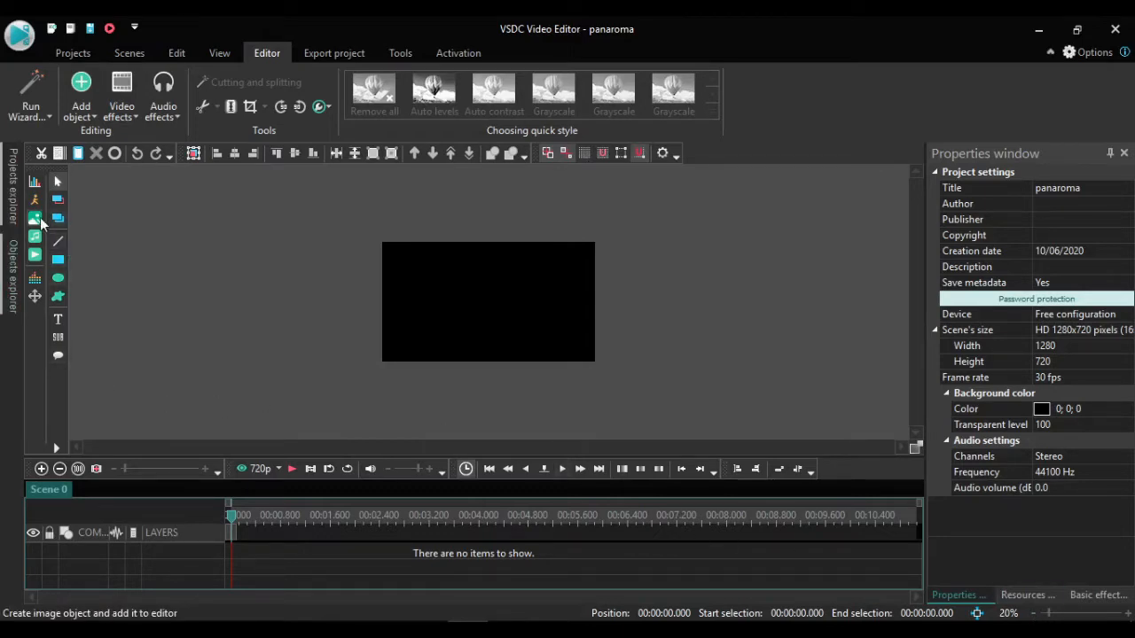
left_click(35, 220)
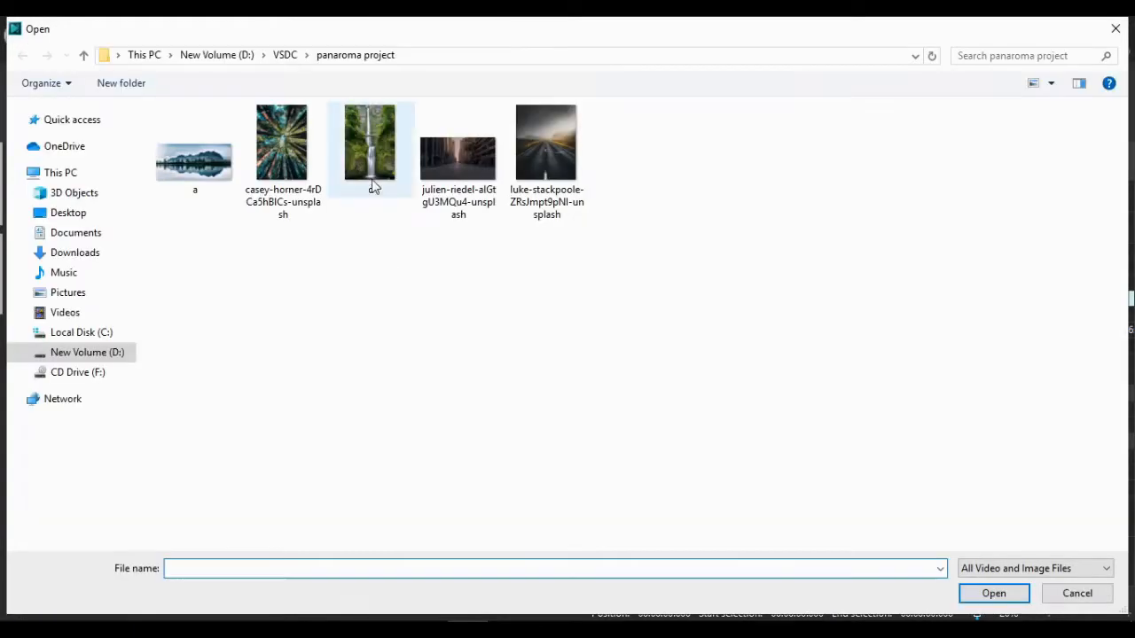
left_click(381, 147)
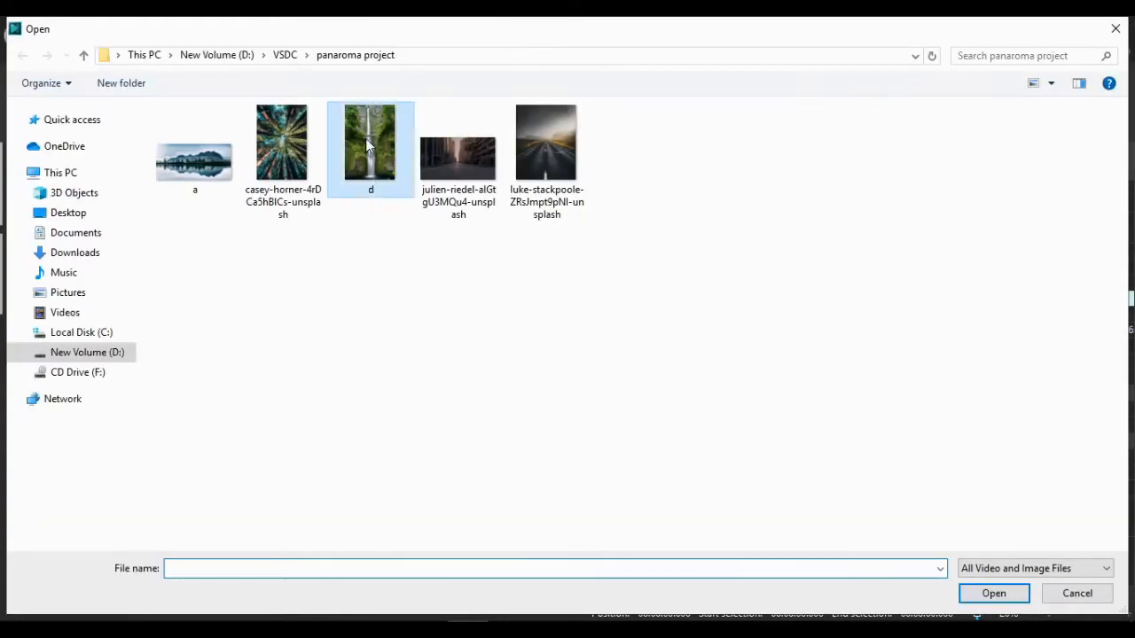
left_click(1003, 596)
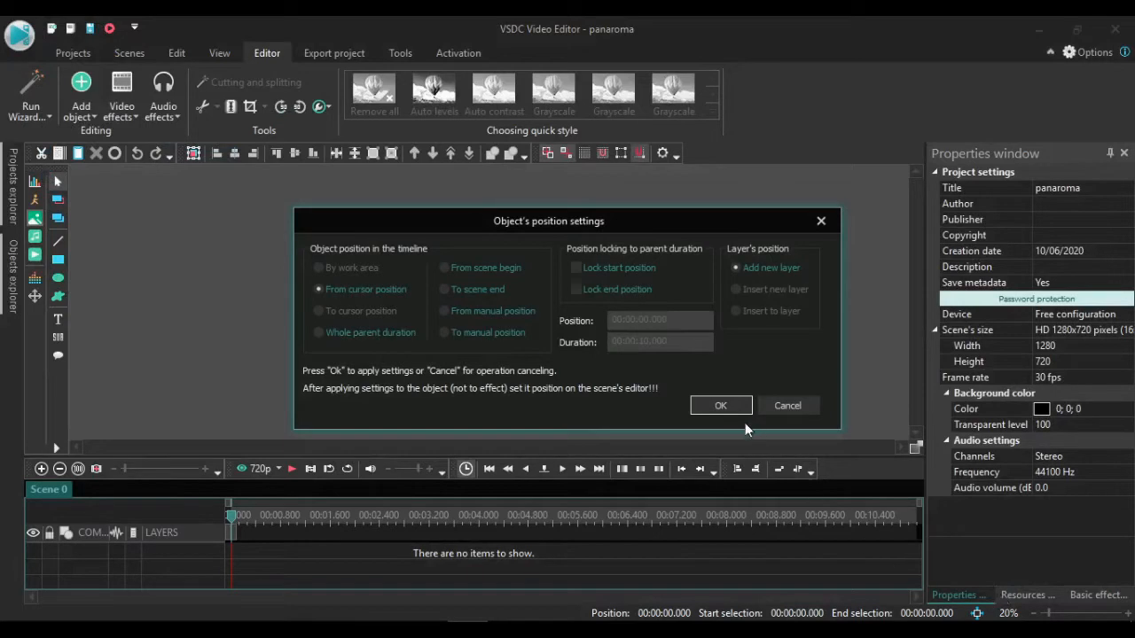
left_click(724, 405)
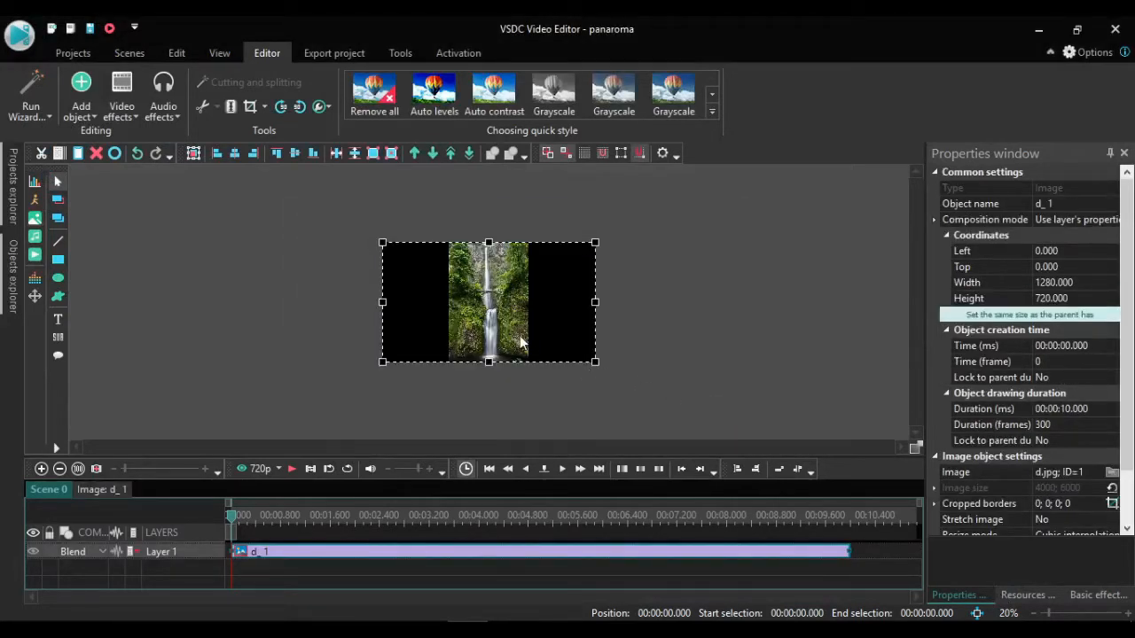
Step: Show the scene grid and enlarge the waterfall image to about 2245 x 2105 px, with its lower part covering the scene
left_click(587, 152)
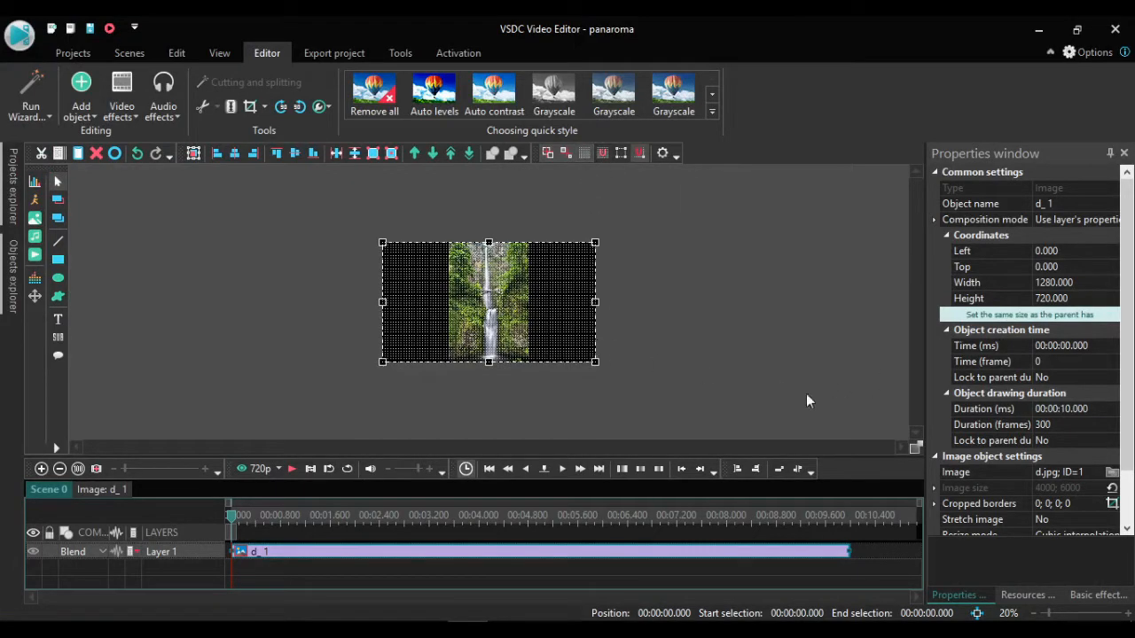
left_click_drag(596, 362, 667, 445)
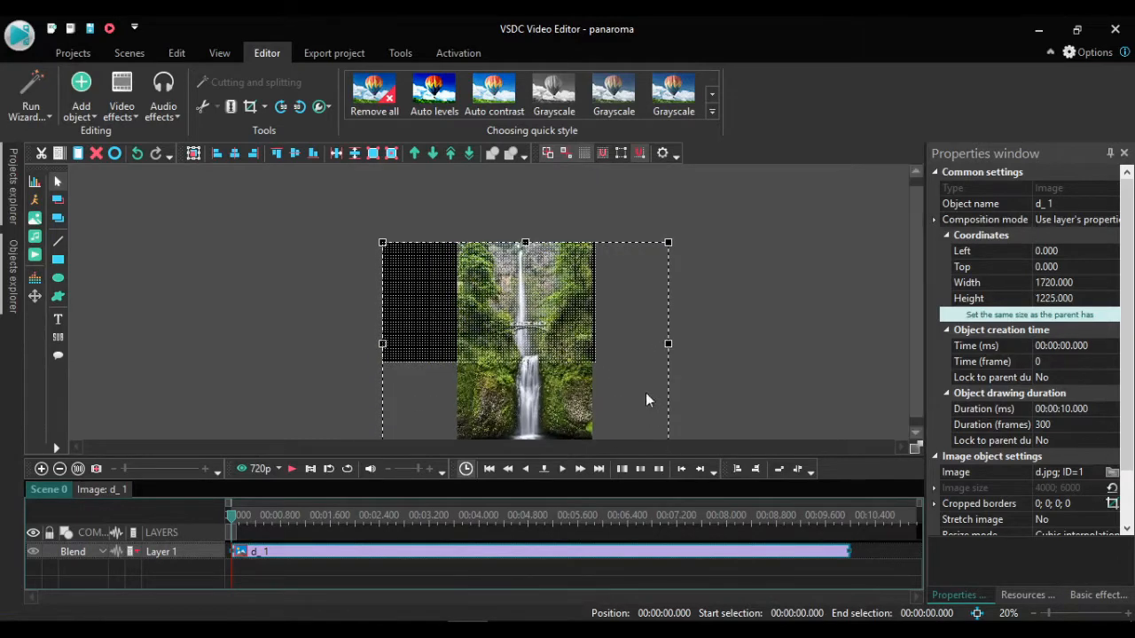
left_click_drag(641, 378, 583, 264)
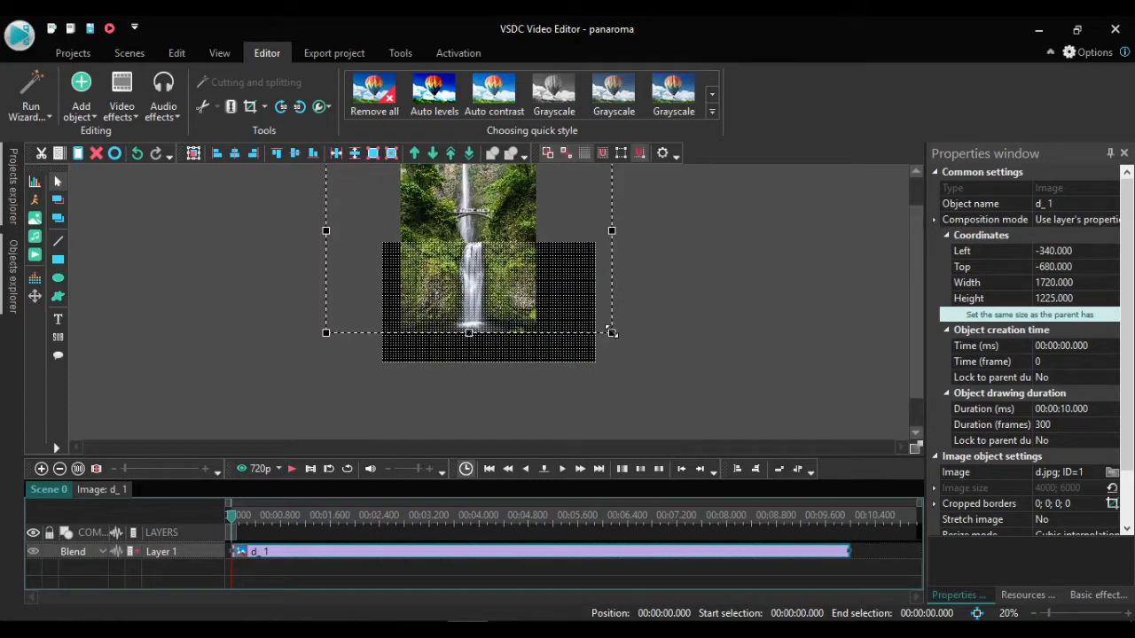
left_click_drag(612, 333, 720, 440)
left_click_drag(674, 348, 638, 231)
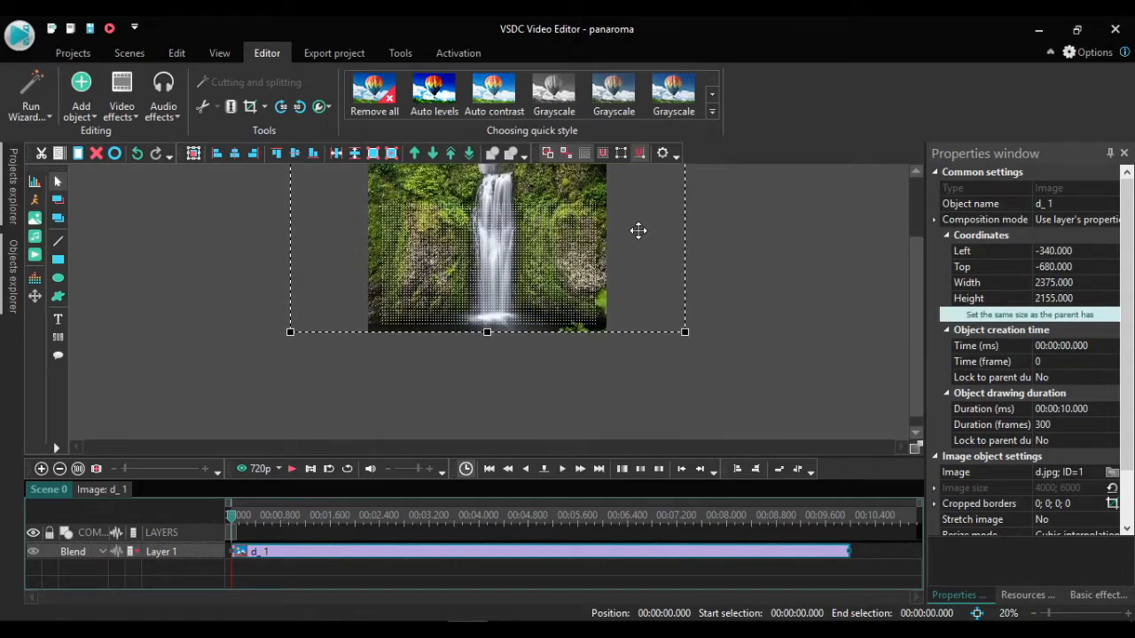
left_click_drag(685, 332, 663, 324)
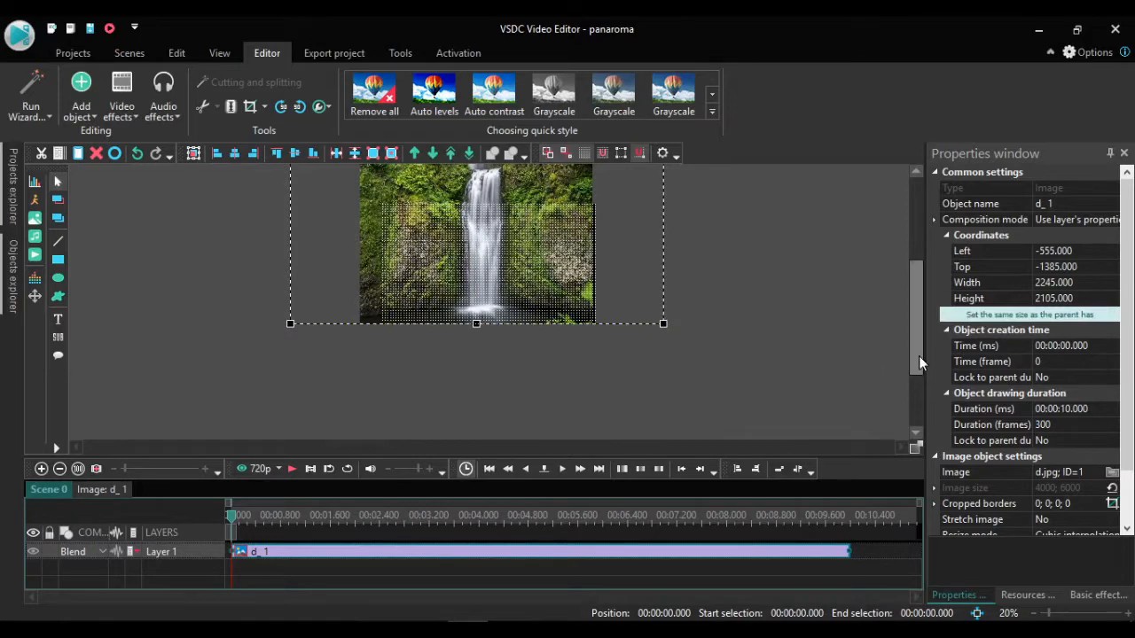
Step: Narrow the waterfall image's frame to about 1400 px wide and centre it over the scene, its left edge at about -60
left_click_drag(918, 356, 917, 314)
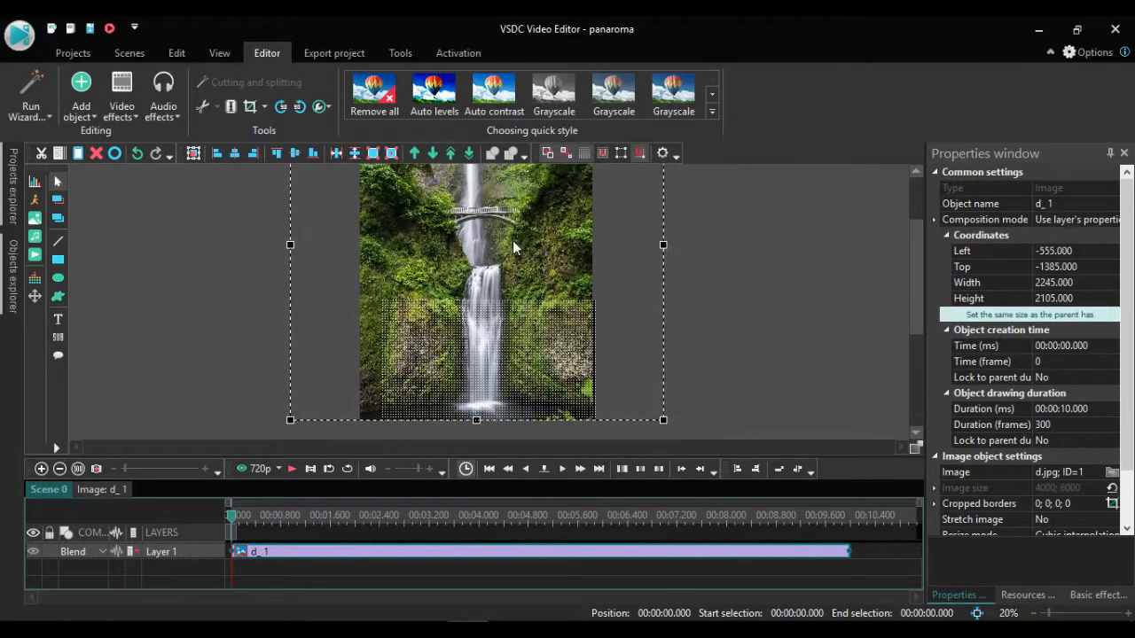
left_click_drag(513, 240, 523, 241)
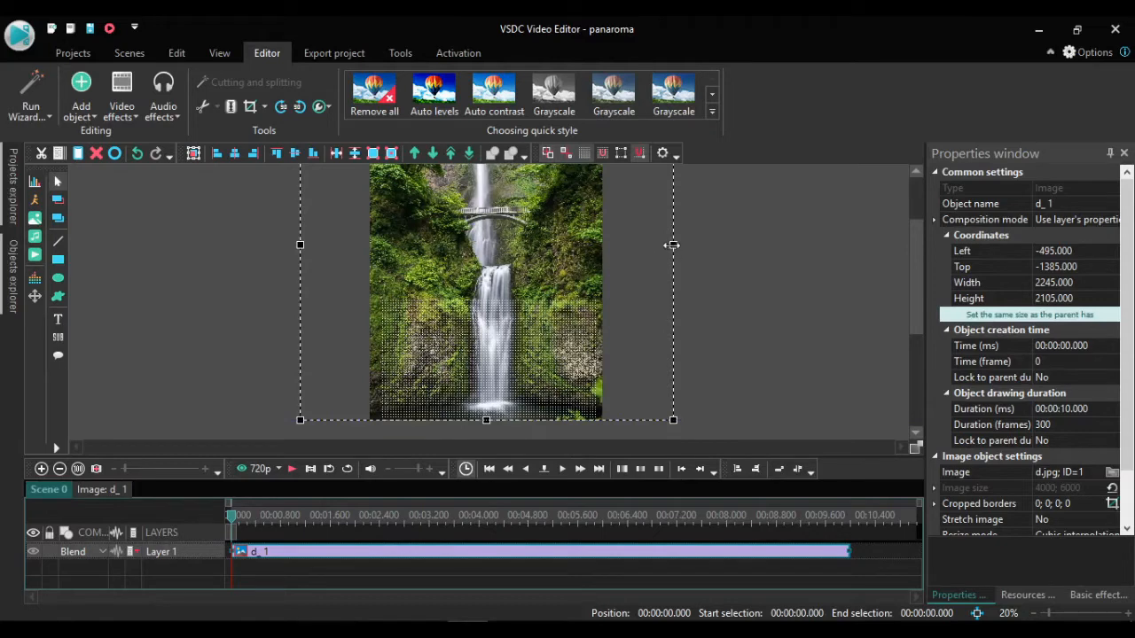
left_click_drag(673, 254, 533, 257)
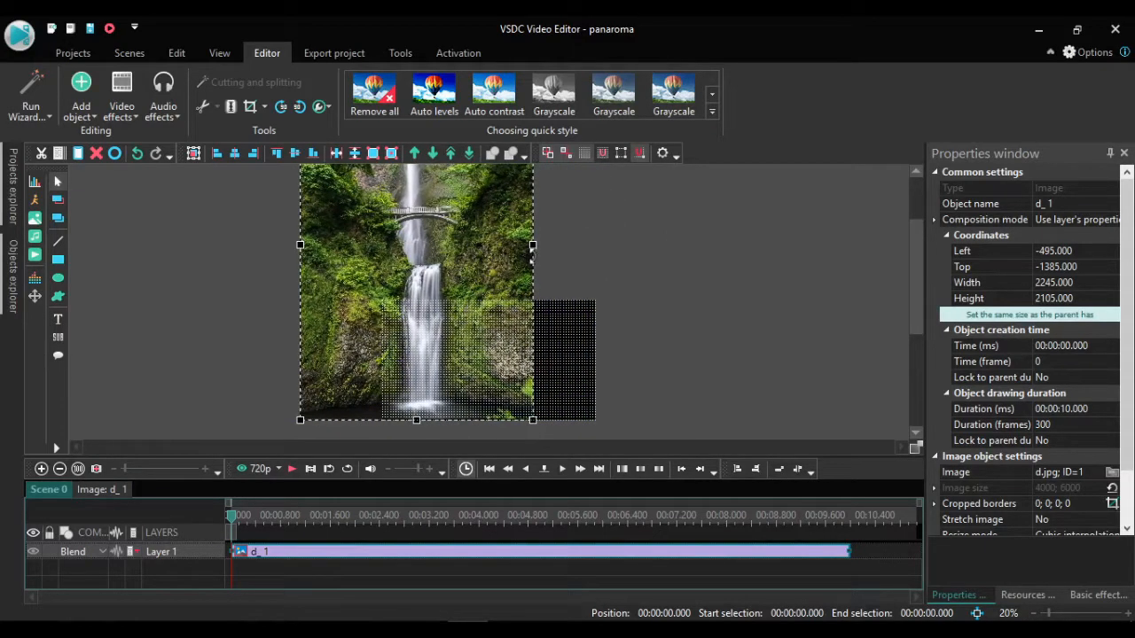
left_click_drag(460, 238, 525, 237)
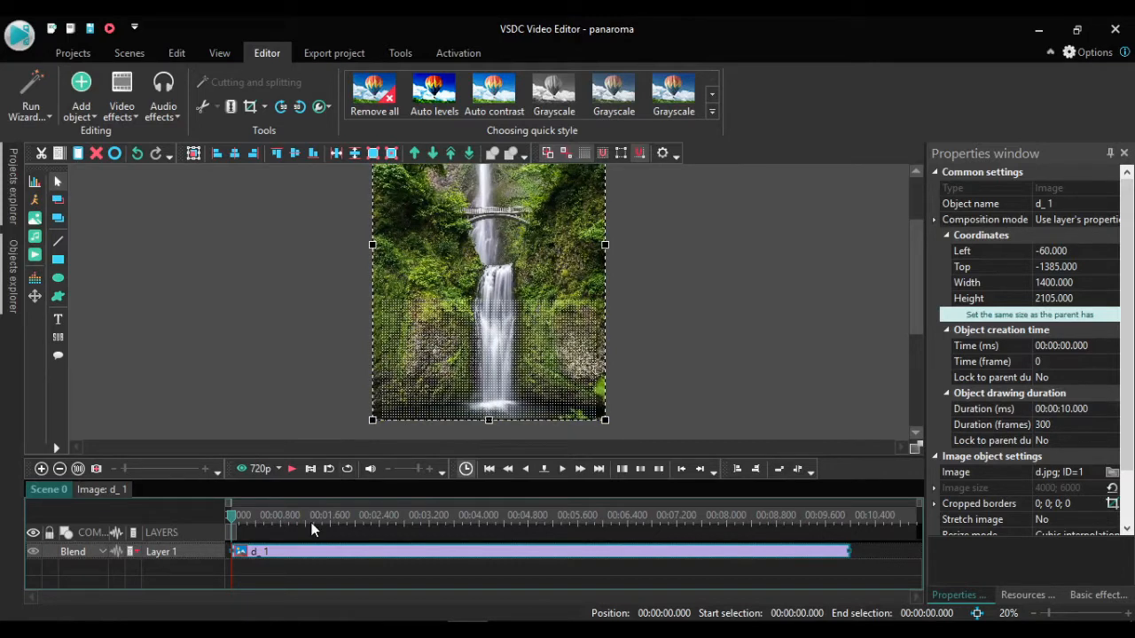
Step: Add a movement to the waterfall image reaching the object's end, with its end point straight below at about X 655, Y 1020
left_click(100, 490)
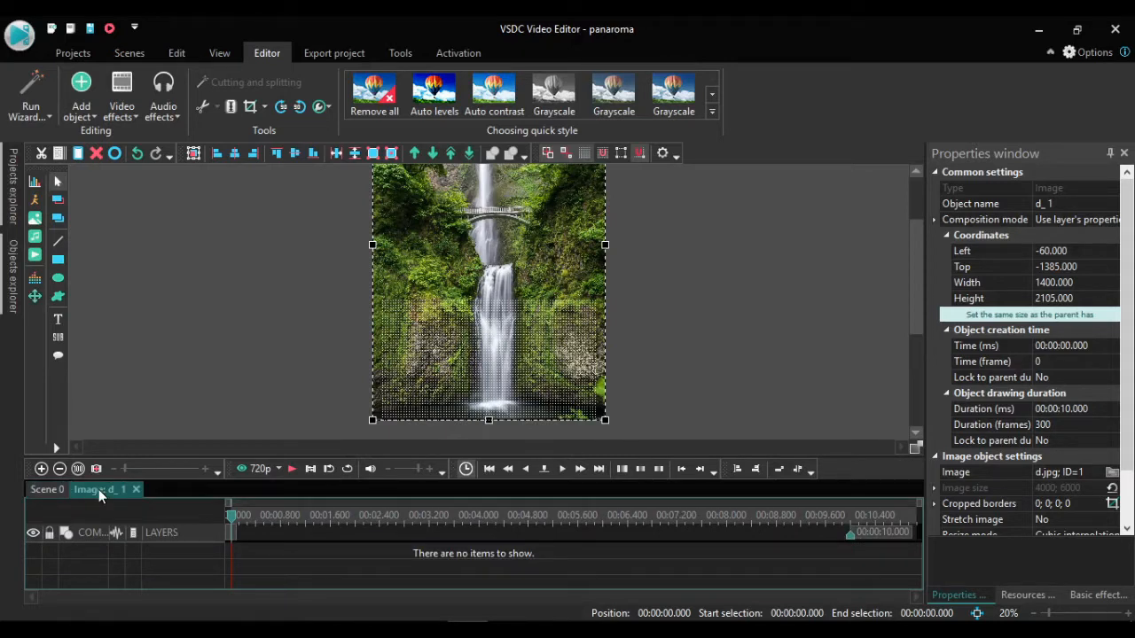
left_click(35, 298)
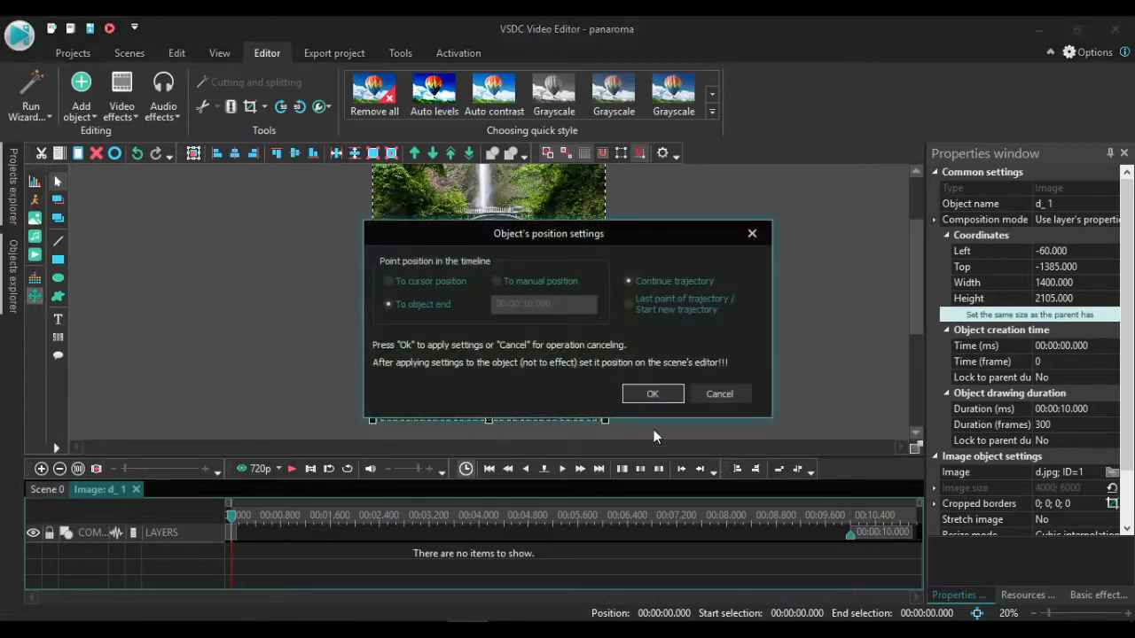
left_click(653, 395)
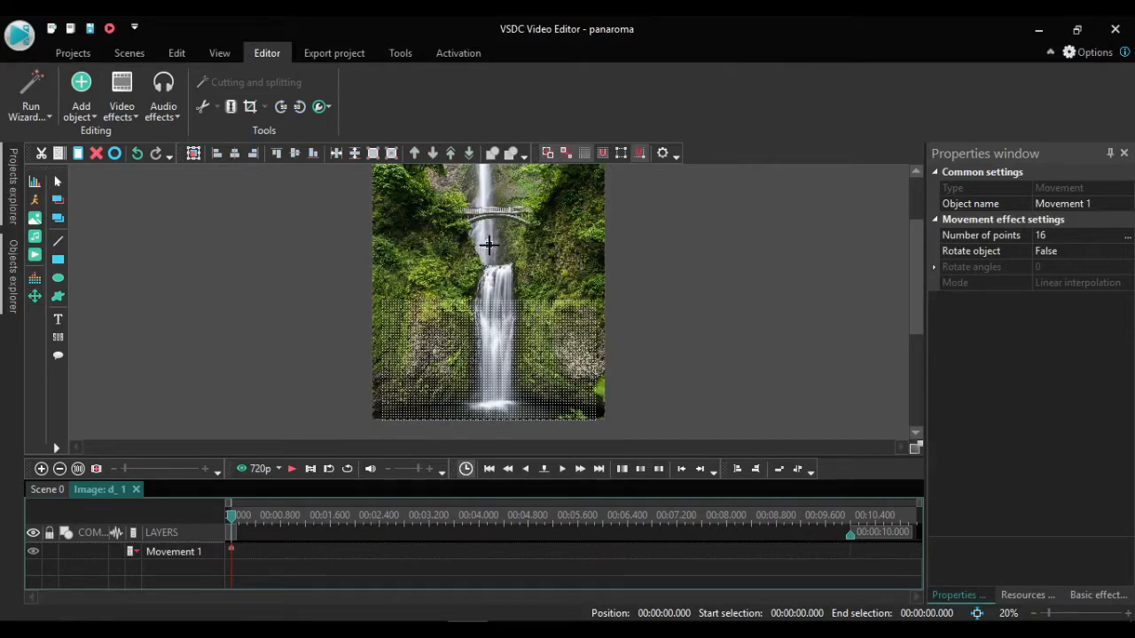
left_click(489, 245)
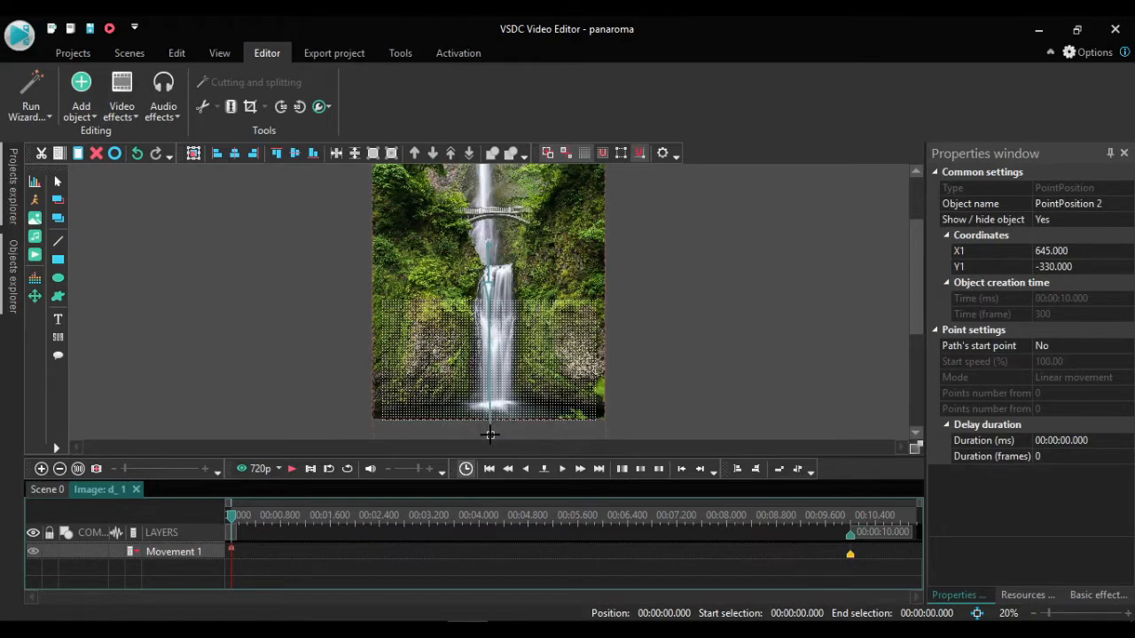
left_click_drag(491, 434, 491, 386)
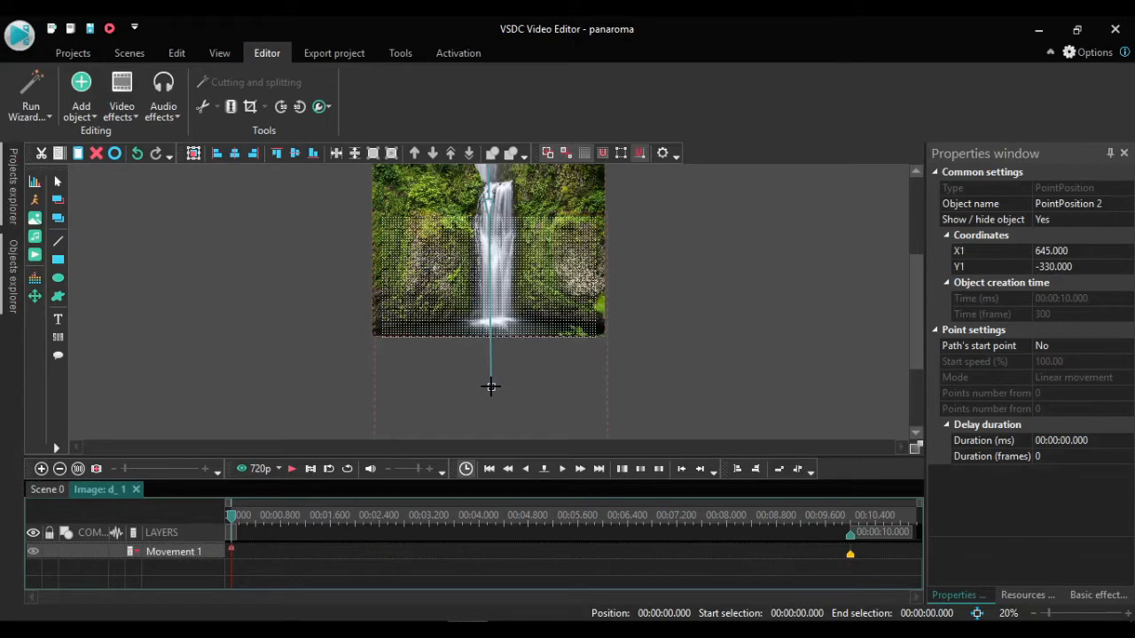
left_click_drag(491, 386, 491, 387)
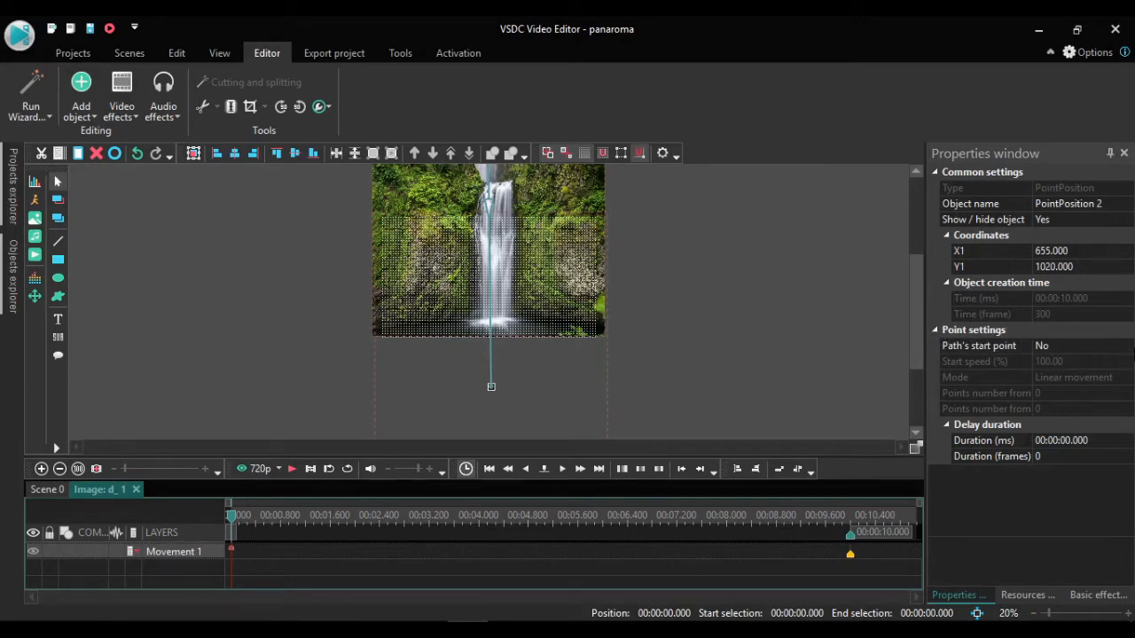
Step: Set the movement's end point as a path start point
left_click(1128, 346)
left_click(1128, 345)
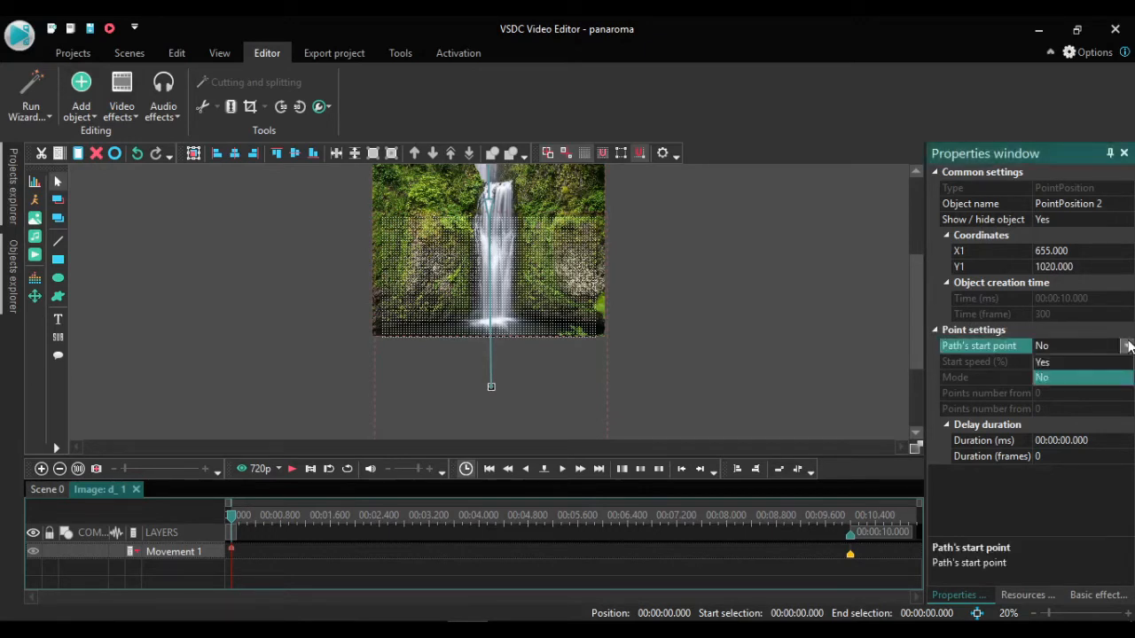
left_click(1085, 362)
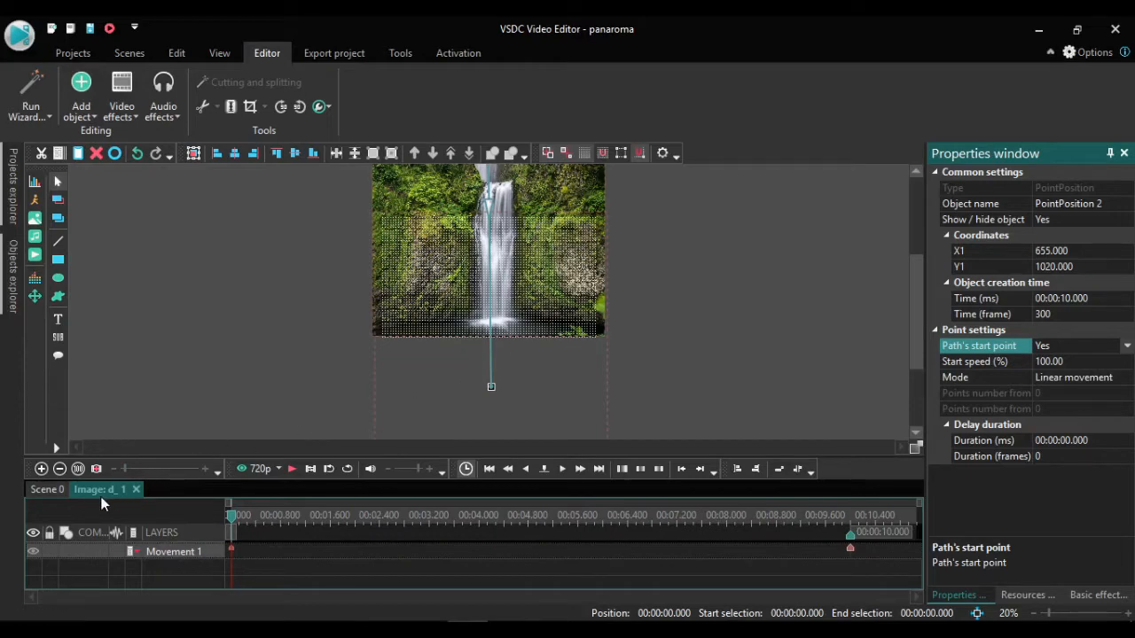
Step: Play the waterfall animation in the main scene, and view it full screen in the export preview
left_click(53, 495)
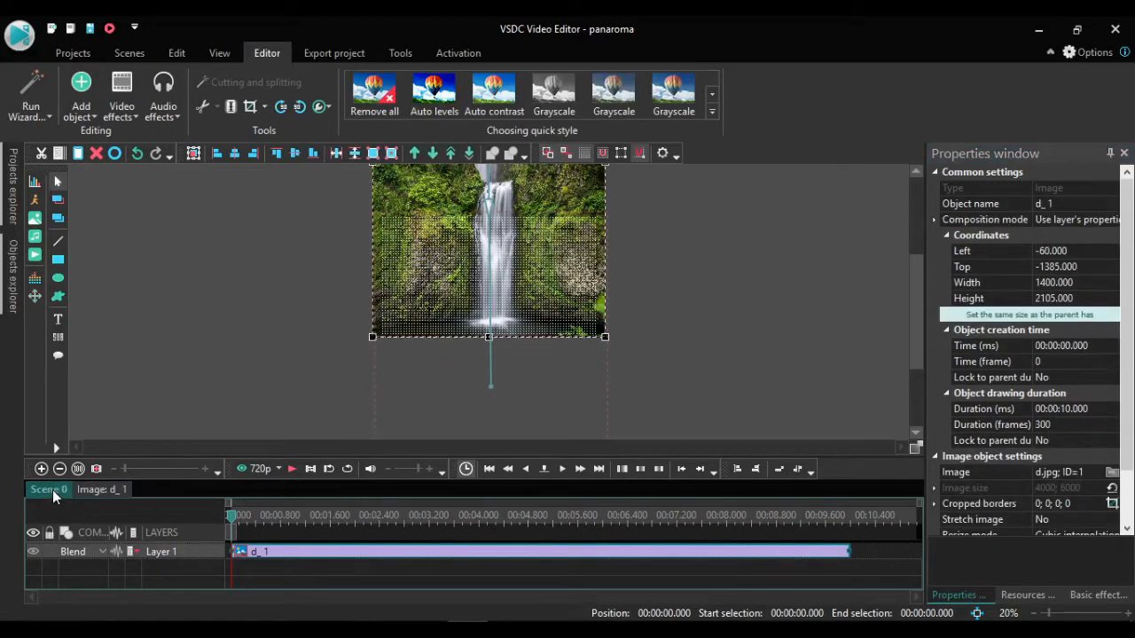
key("space")
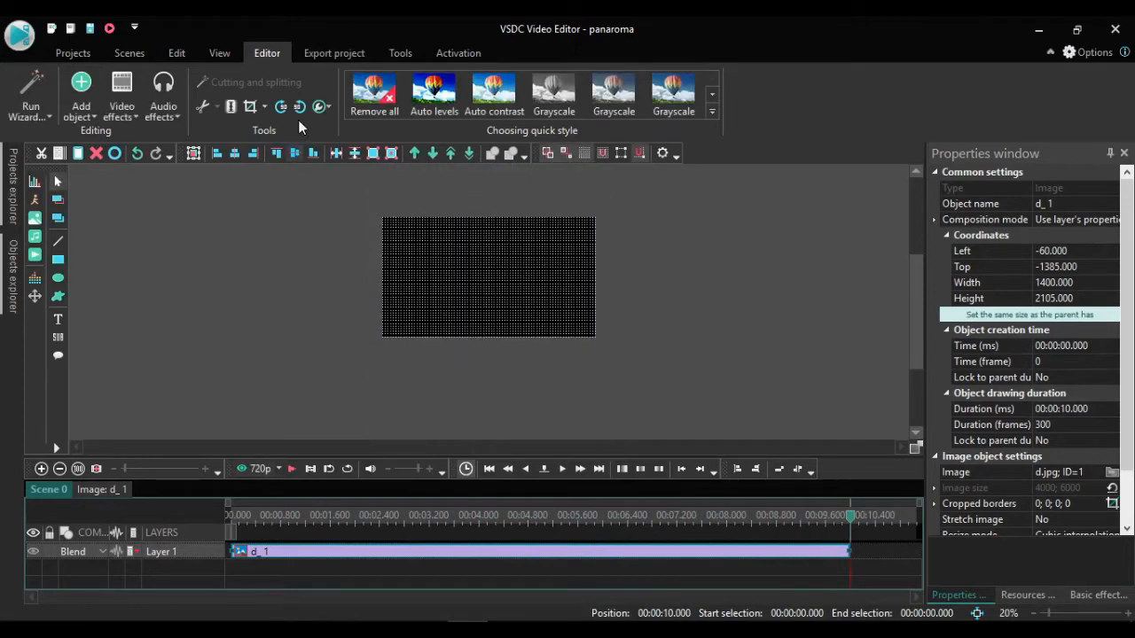
left_click(350, 54)
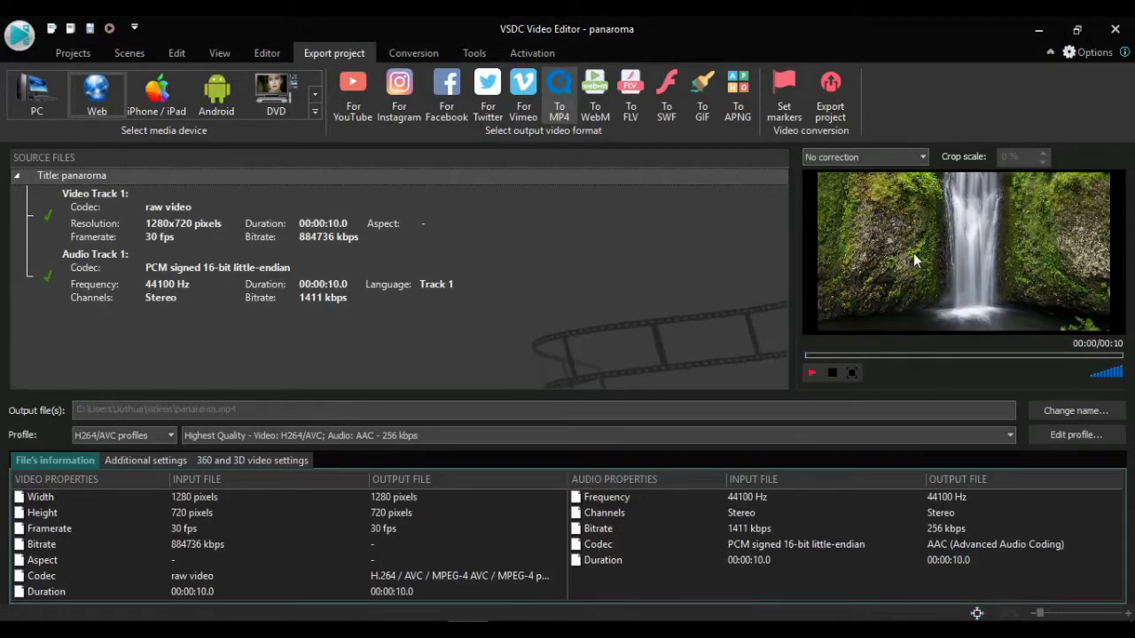
double_click(914, 253)
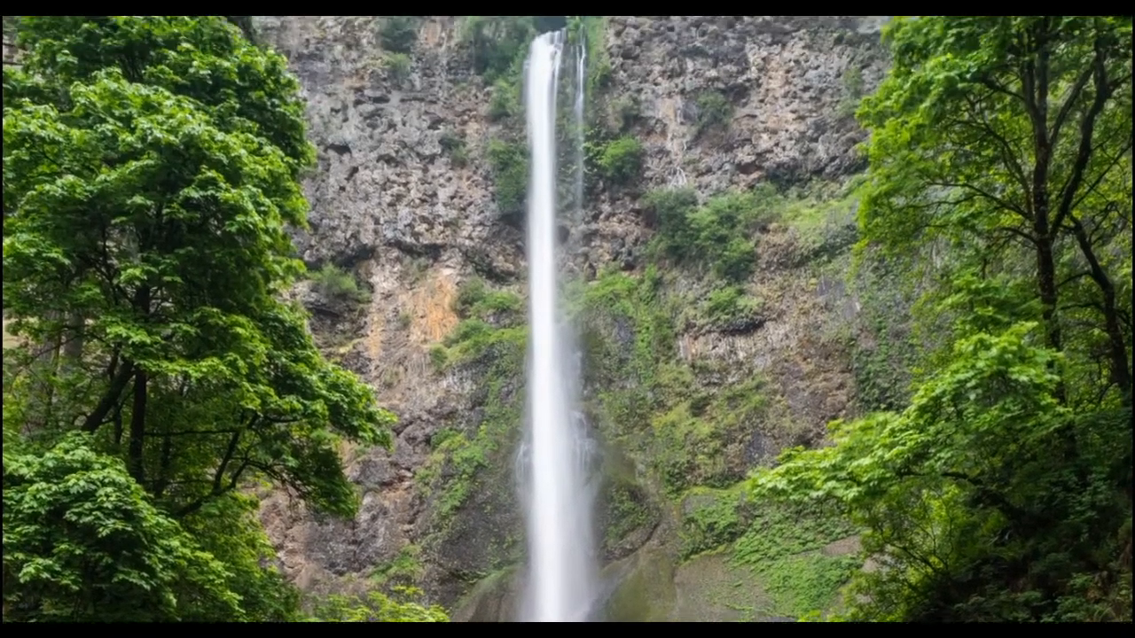
mouse_move(741, 120)
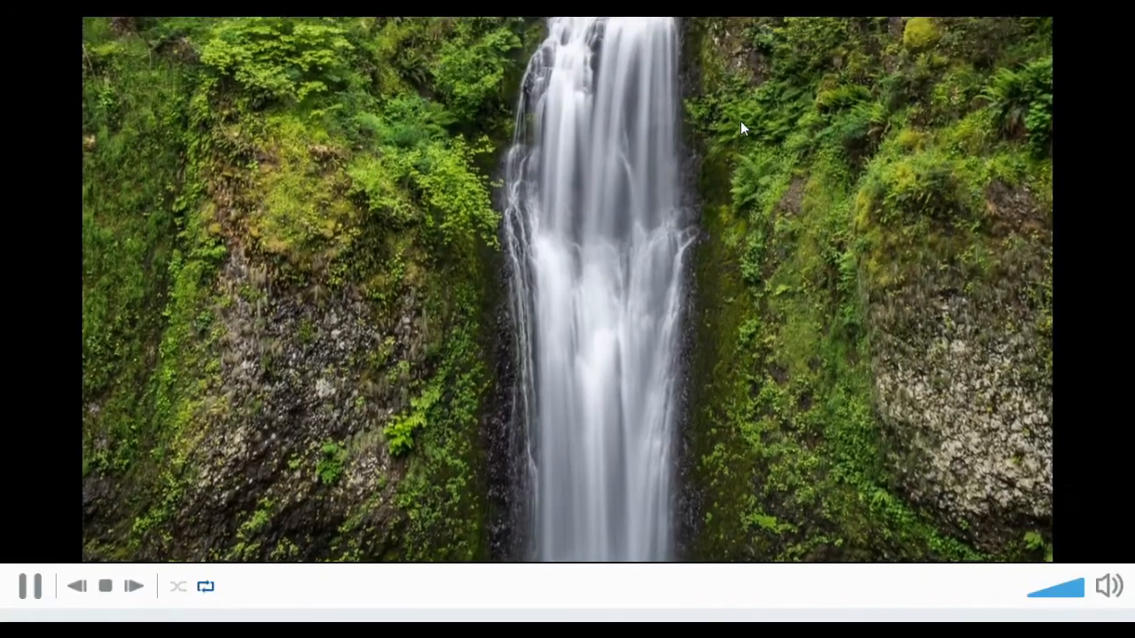
key("Escape")
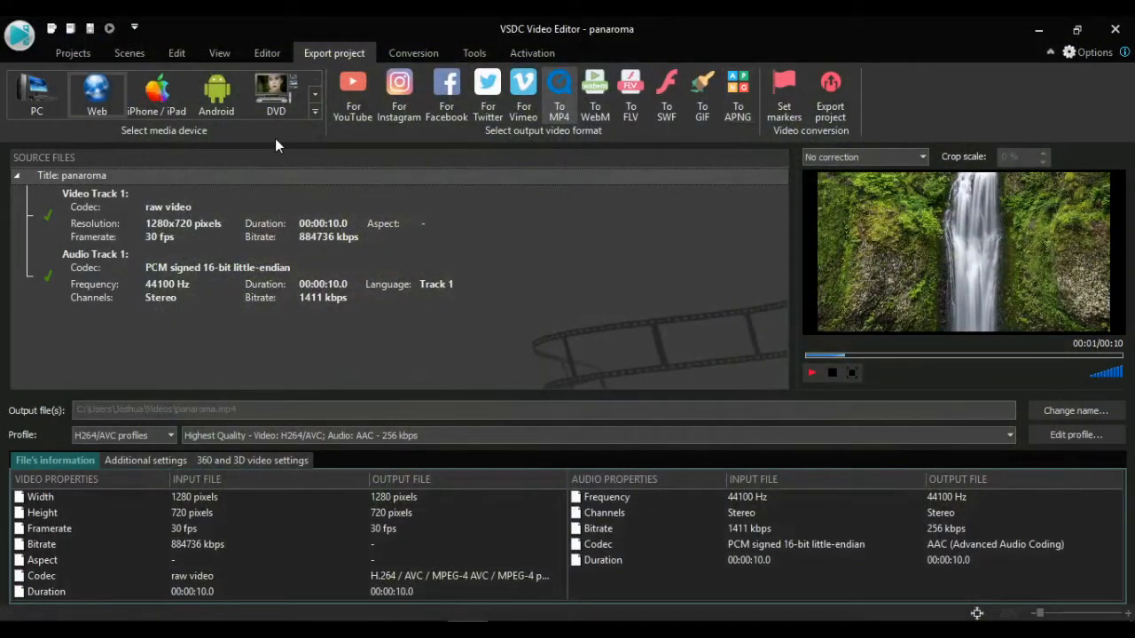
Step: Return to editing the scene, place the time cursor at 2 seconds and delete the waterfall image
left_click(272, 47)
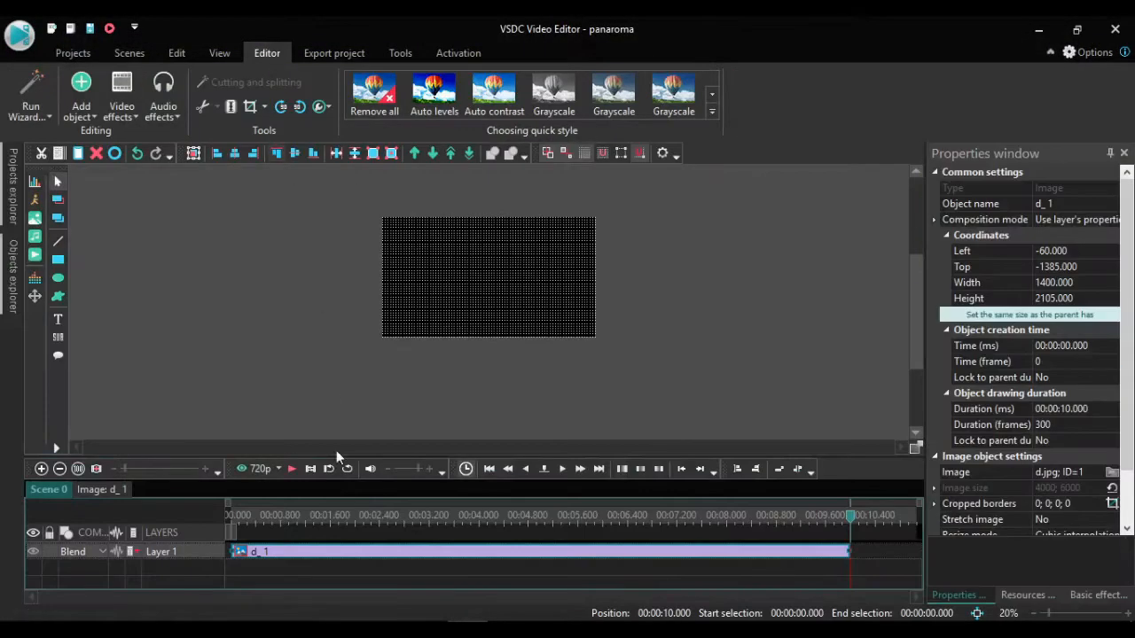
left_click(356, 517)
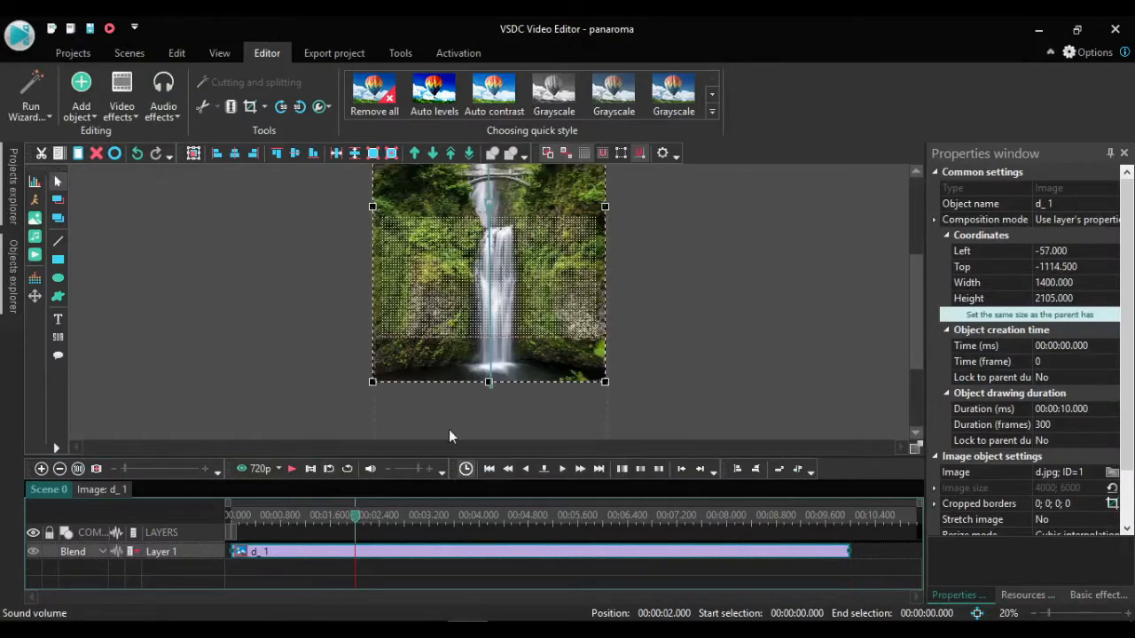
right_click(470, 365)
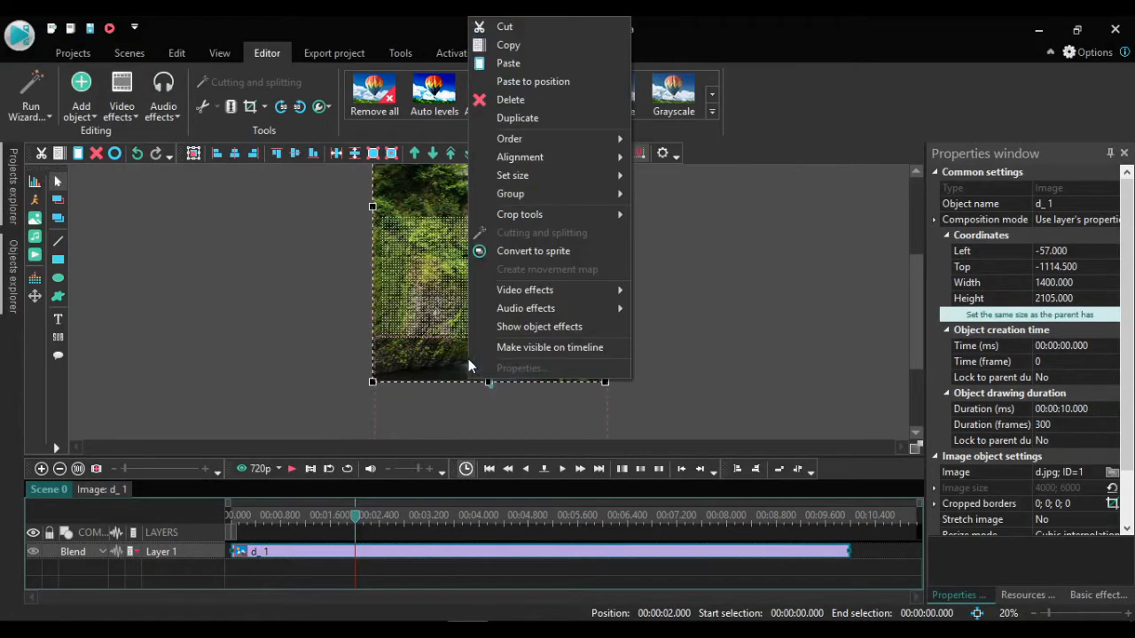
left_click(510, 99)
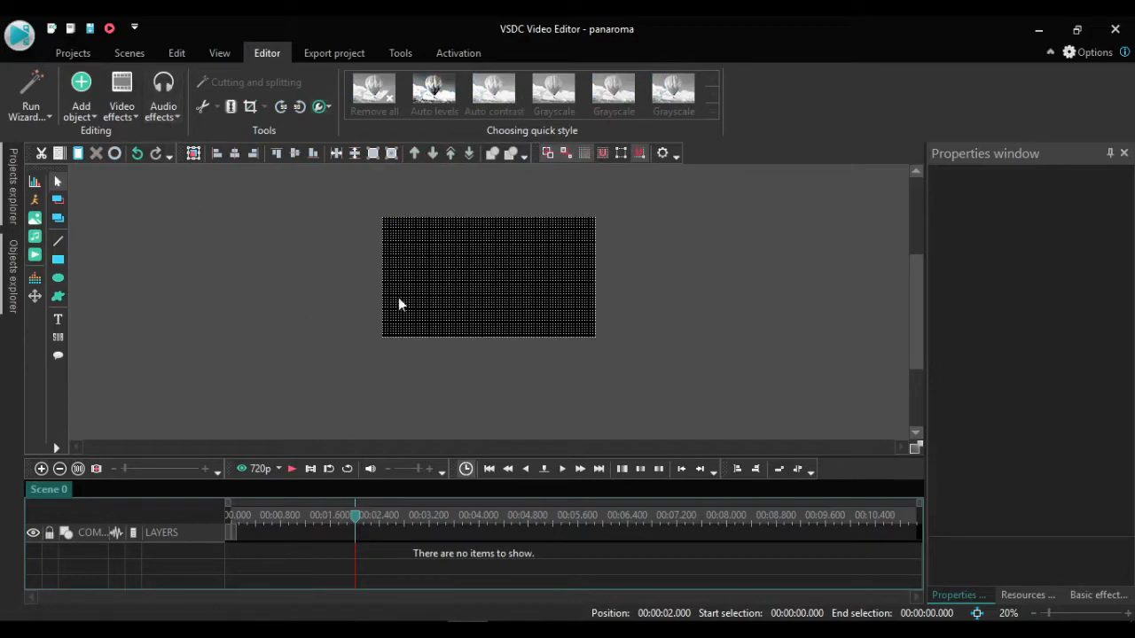
Step: Add the mountain lake image a.jpg from the scene's beginning and enlarge it to about 1385 by 860
left_click(34, 224)
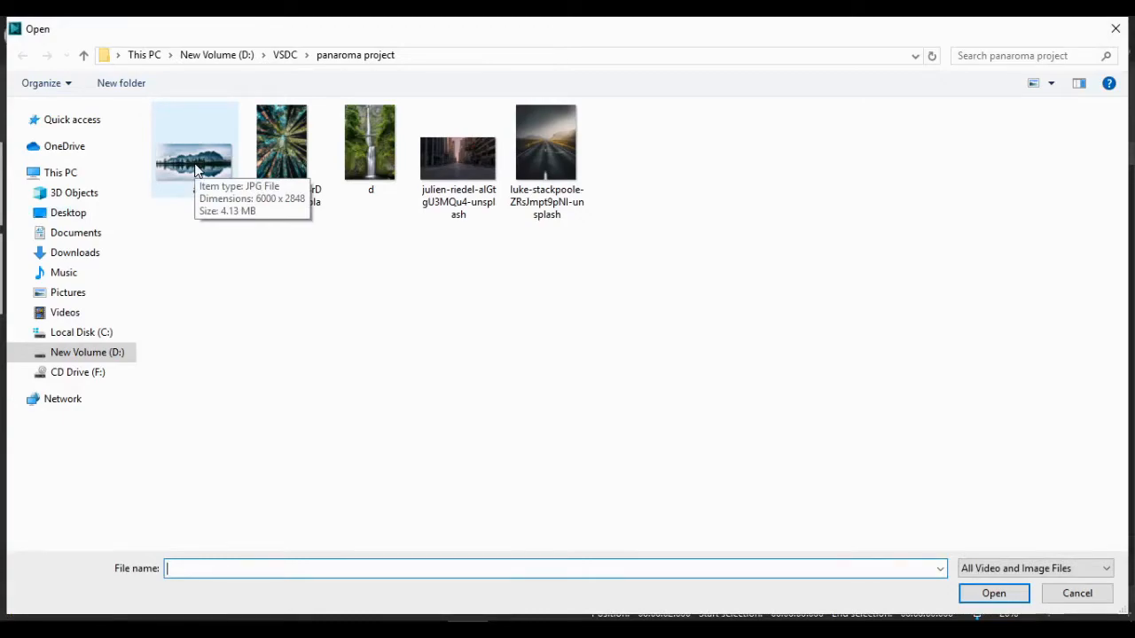
double_click(196, 164)
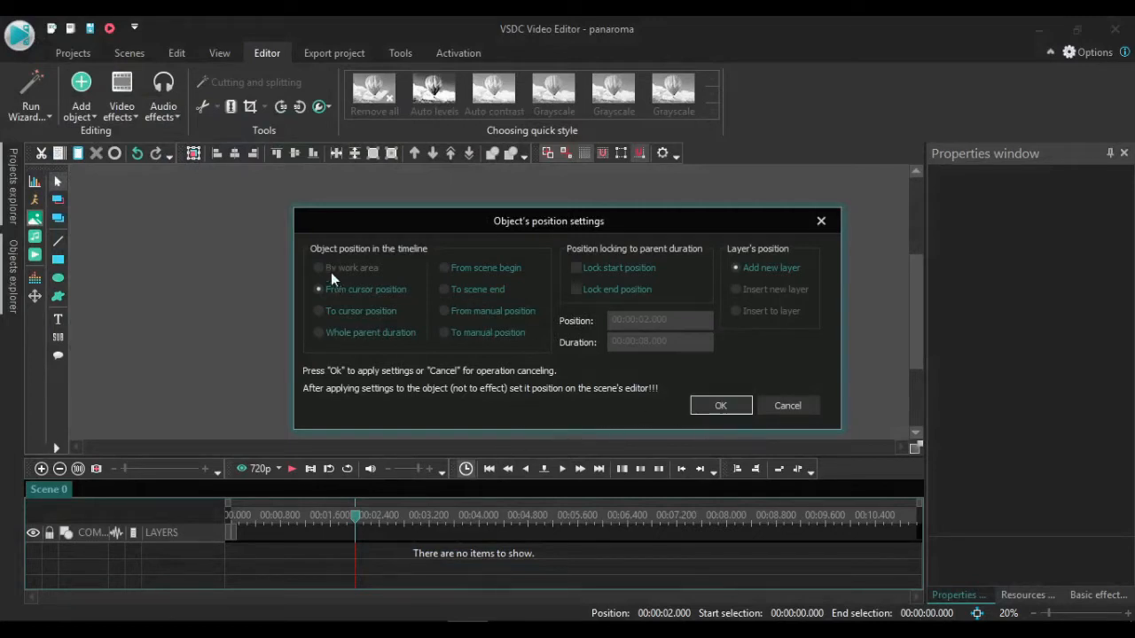
left_click(445, 268)
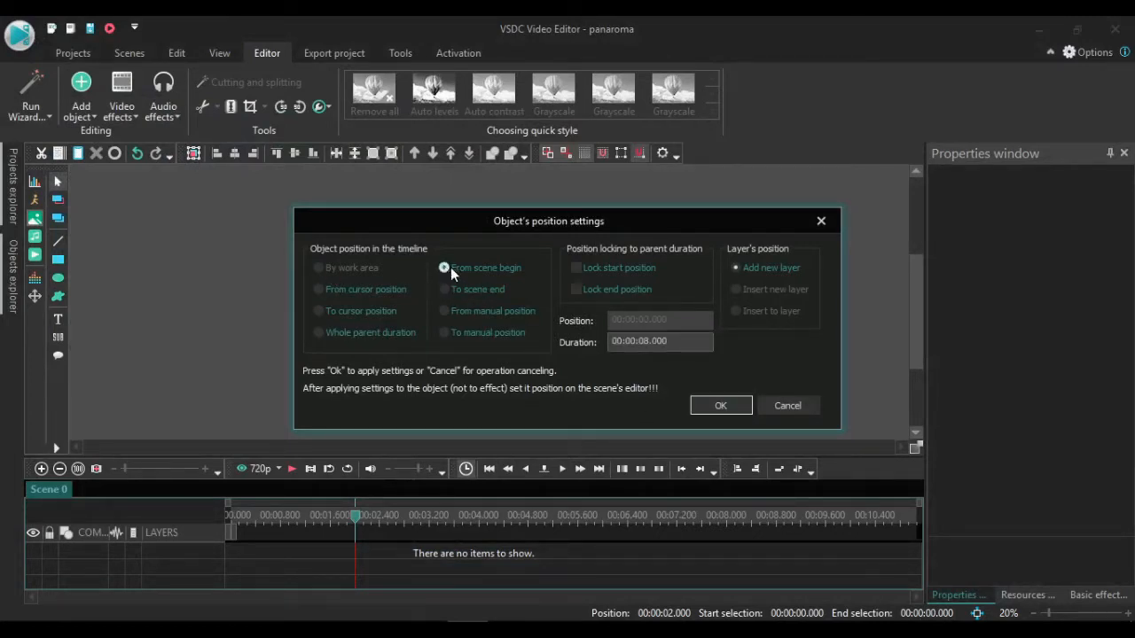
left_click(721, 406)
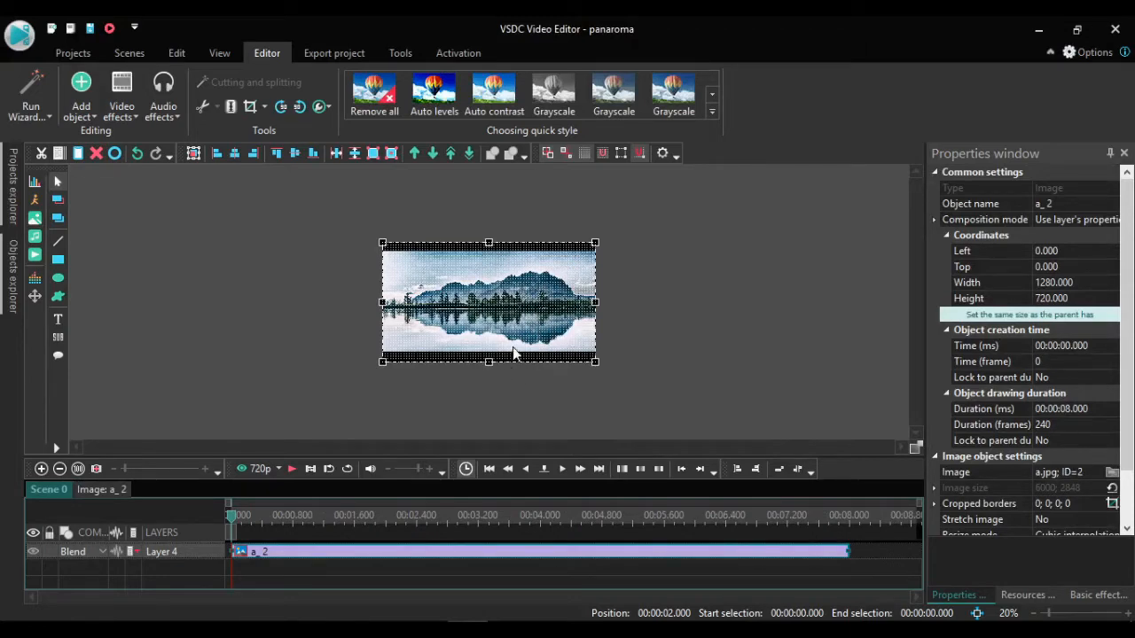
left_click_drag(595, 362, 613, 384)
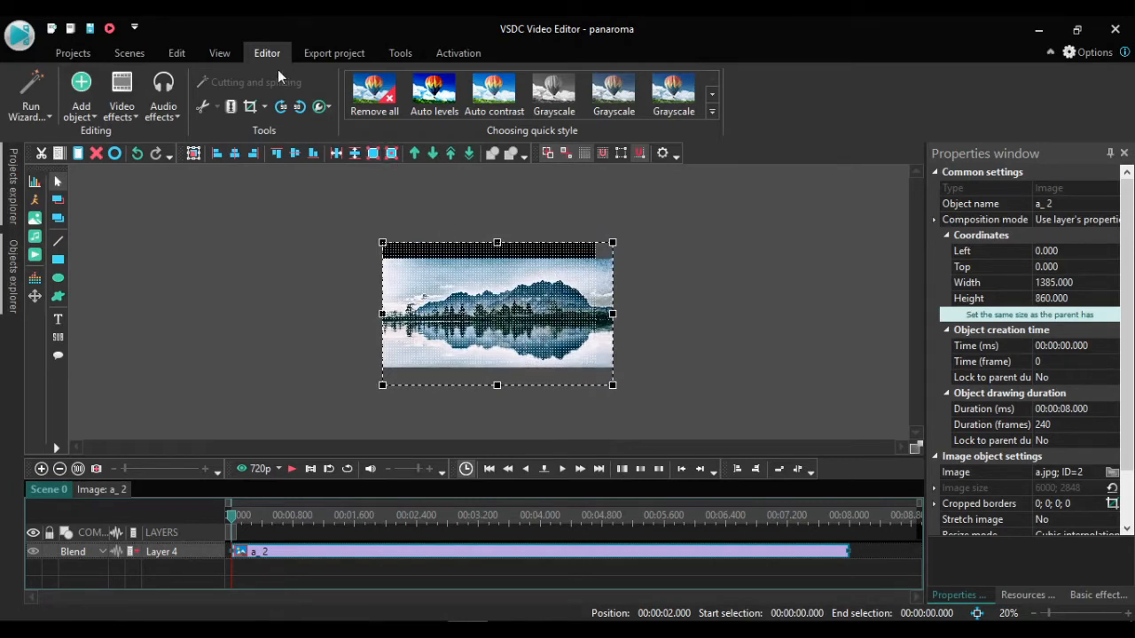
Step: Crop the lake image to a full-width strip about 6000 by 1236 pixels, running from about Y 557 to Y 1793
left_click(251, 106)
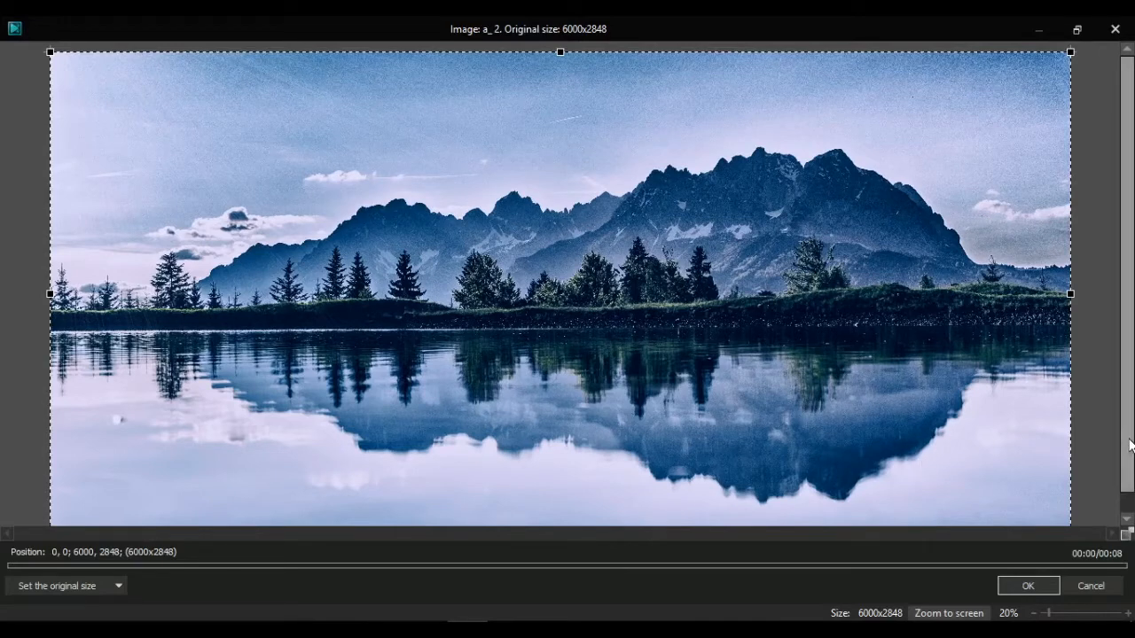
left_click_drag(1130, 442, 1129, 501)
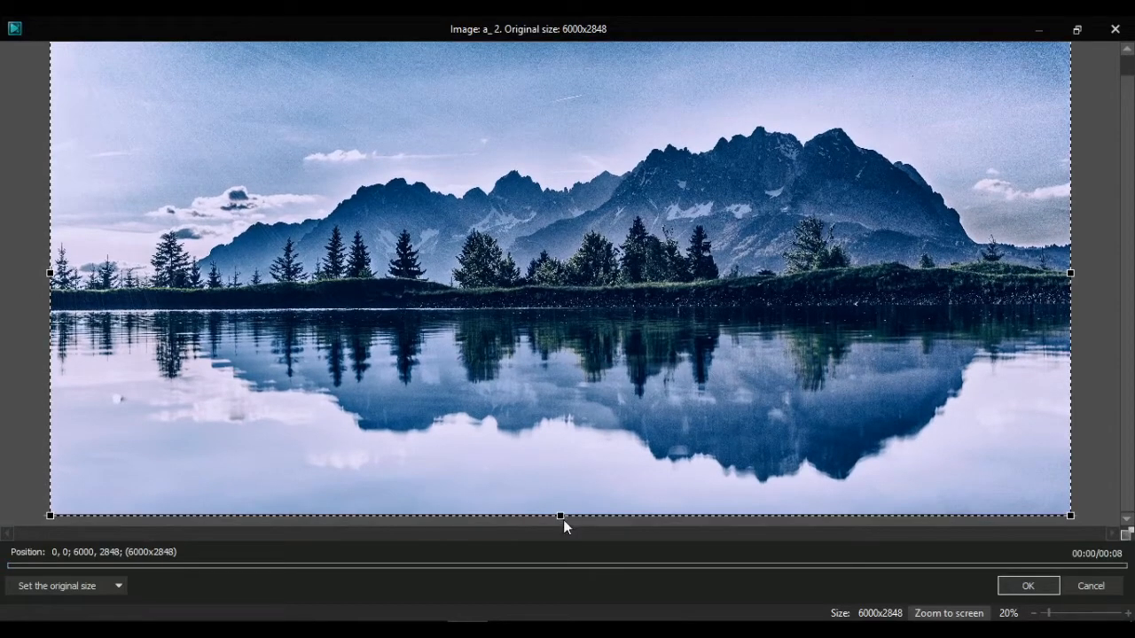
left_click_drag(559, 517, 558, 362)
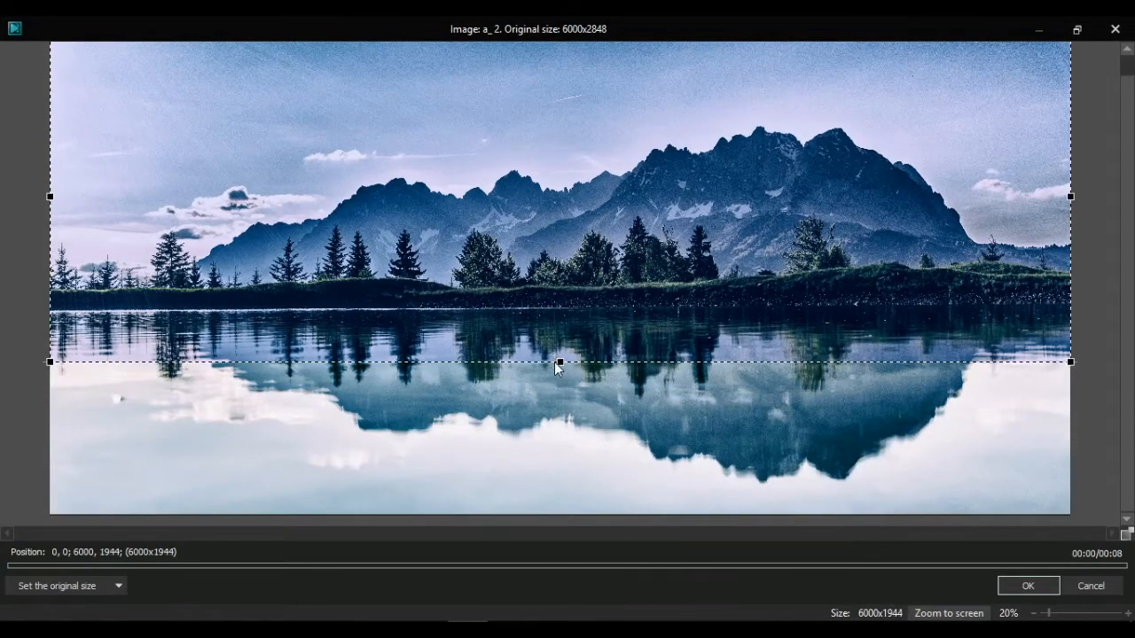
left_click_drag(1129, 475, 1129, 349)
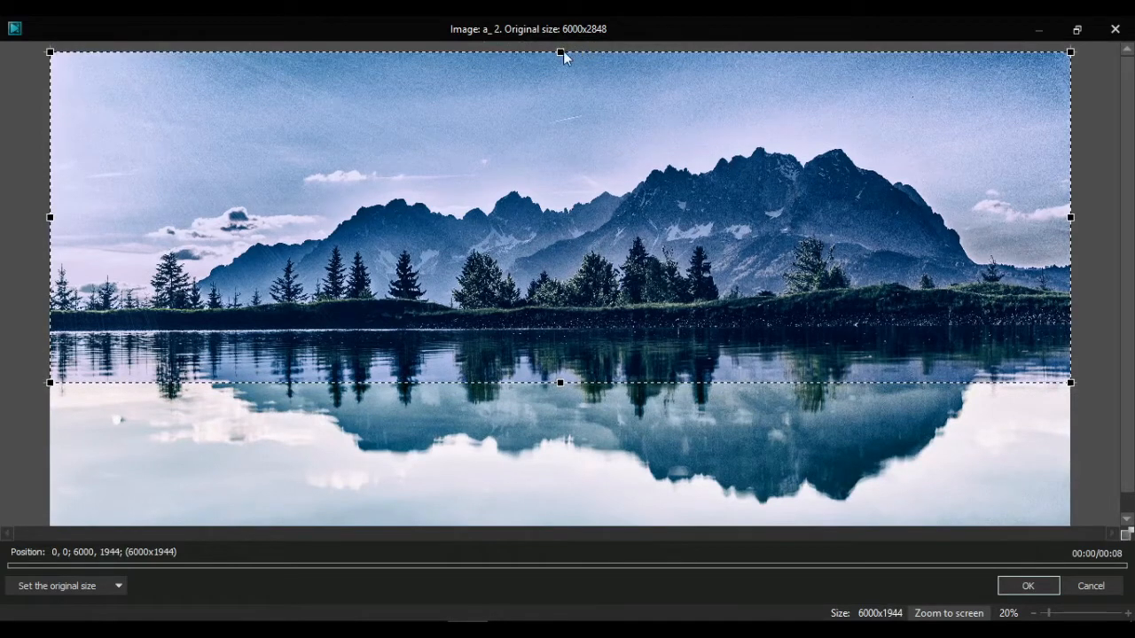
left_click_drag(561, 51, 564, 147)
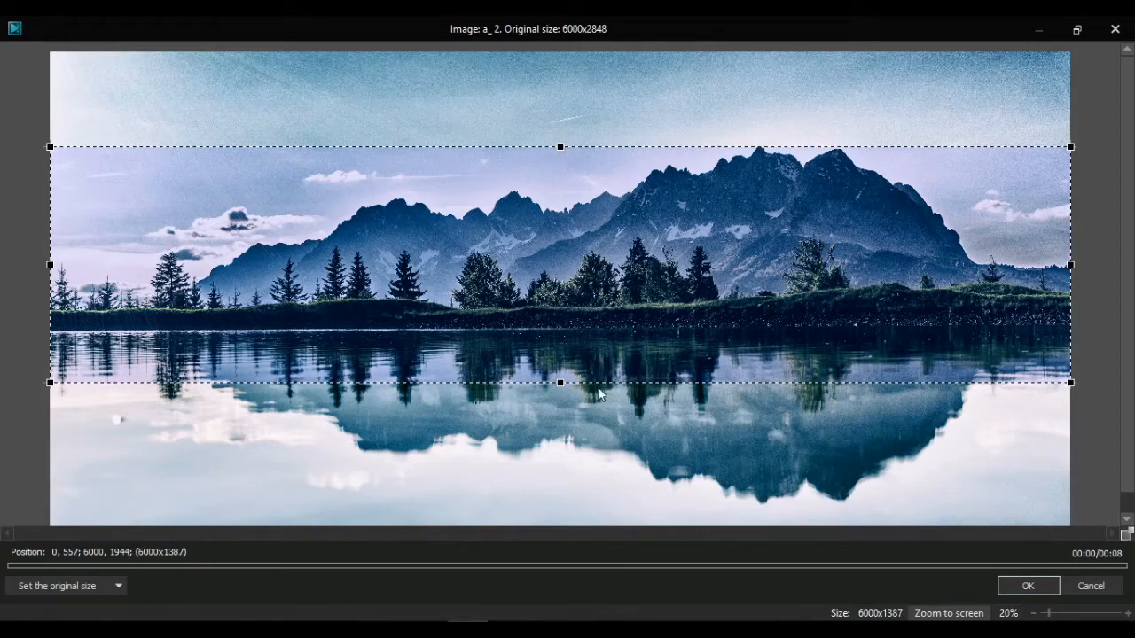
left_click_drag(560, 384, 560, 357)
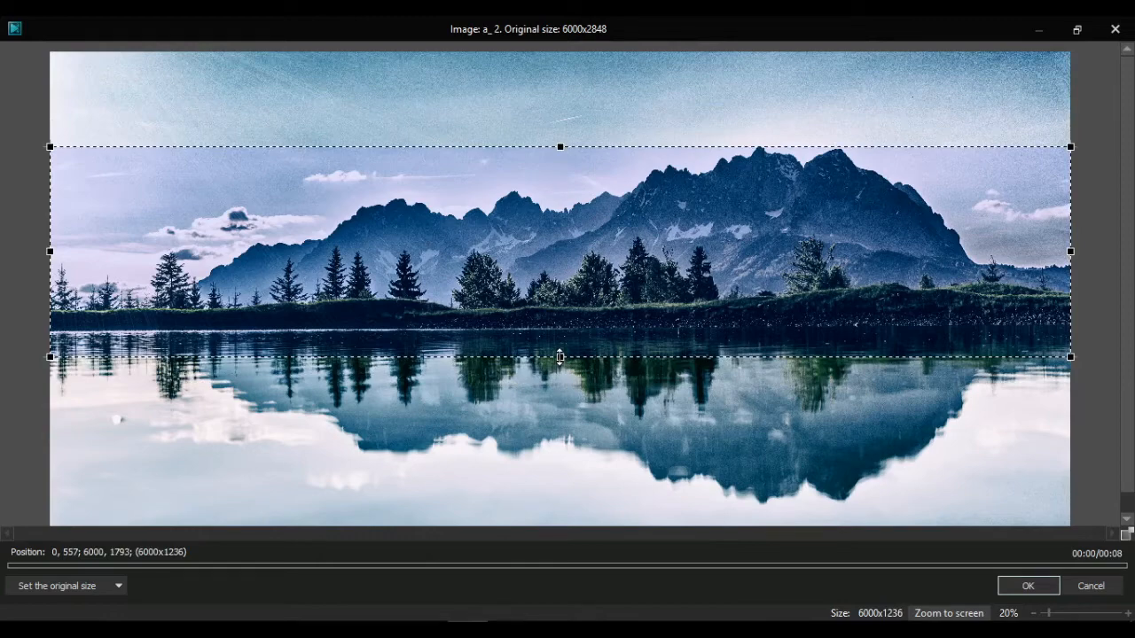
left_click(1026, 590)
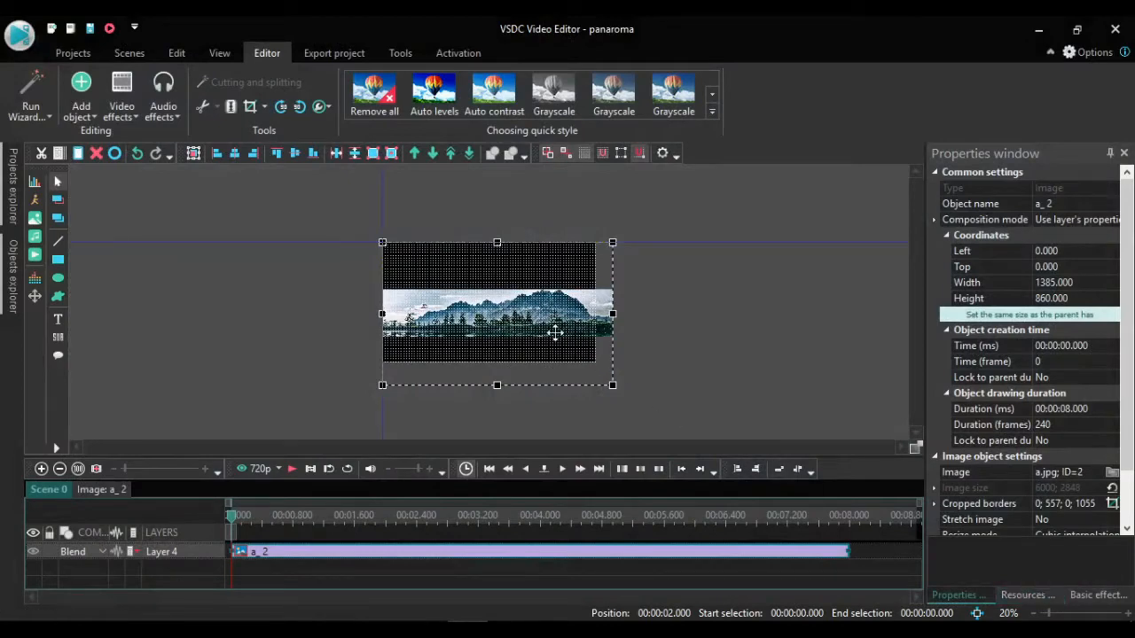
Step: Move the cropped lake image up and to the left of the scene and enlarge it to about 3905 by 2755
left_click_drag(555, 335, 404, 228)
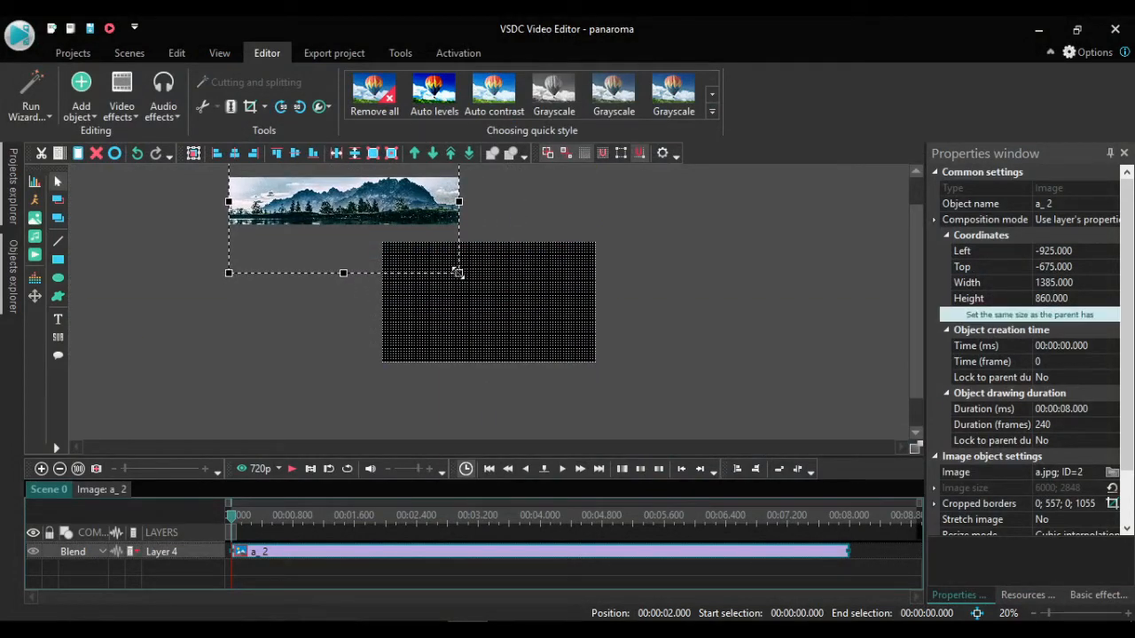
left_click_drag(458, 273, 798, 480)
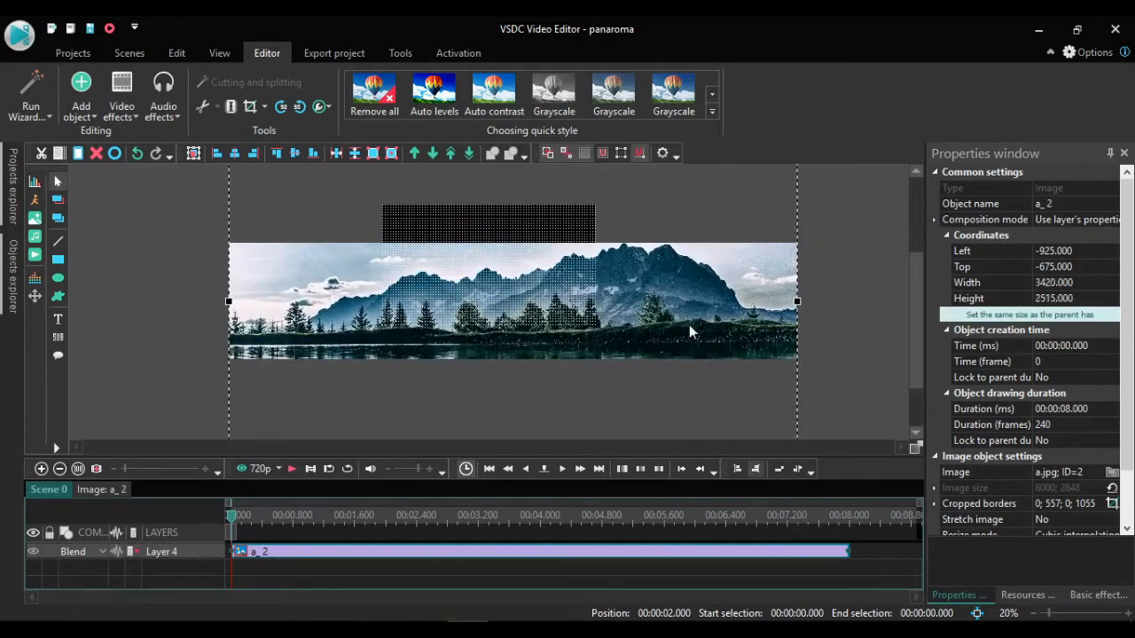
left_click_drag(686, 315, 591, 231)
left_click_drag(618, 370, 696, 408)
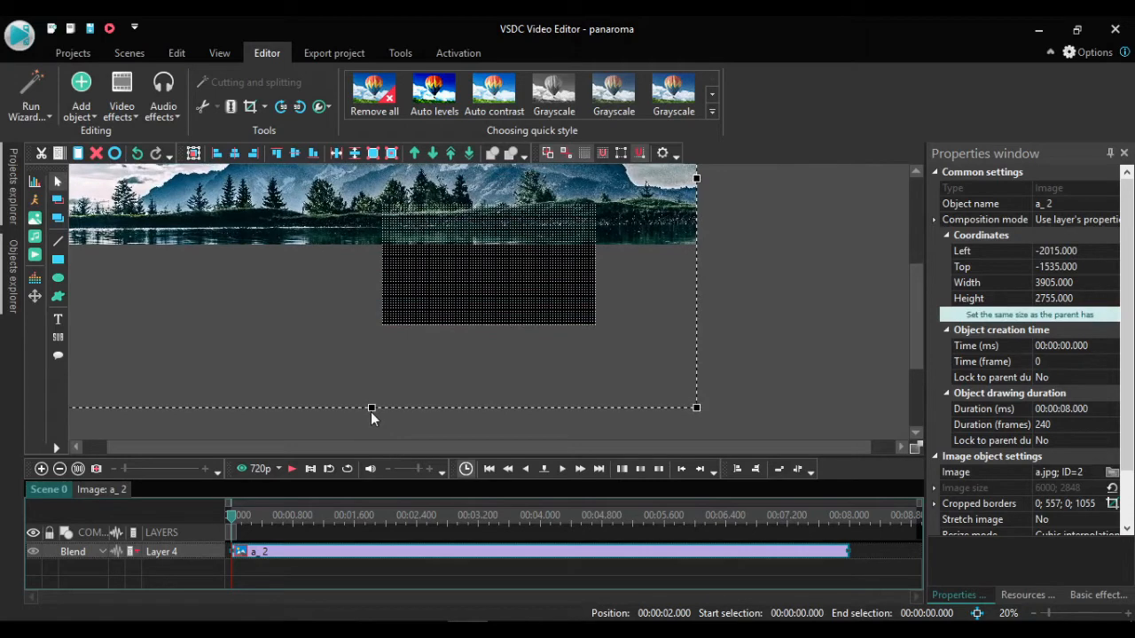
Step: Reduce the lake image's height to about 795 and place the image at about Left -30, Top -45
left_click_drag(370, 407, 366, 294)
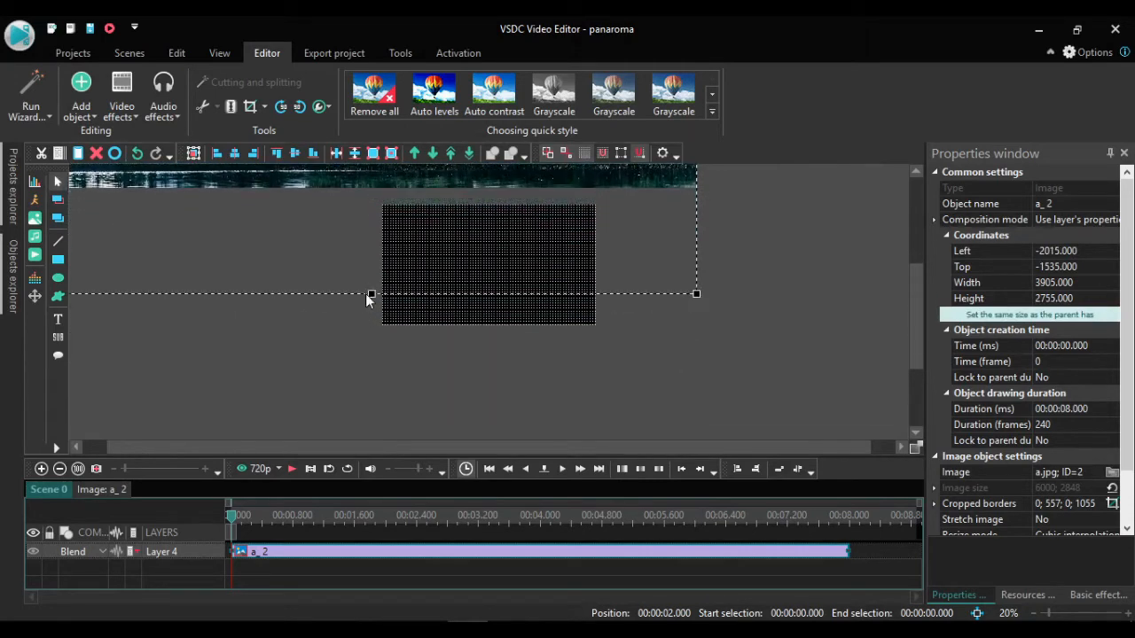
left_click_drag(637, 248, 755, 391)
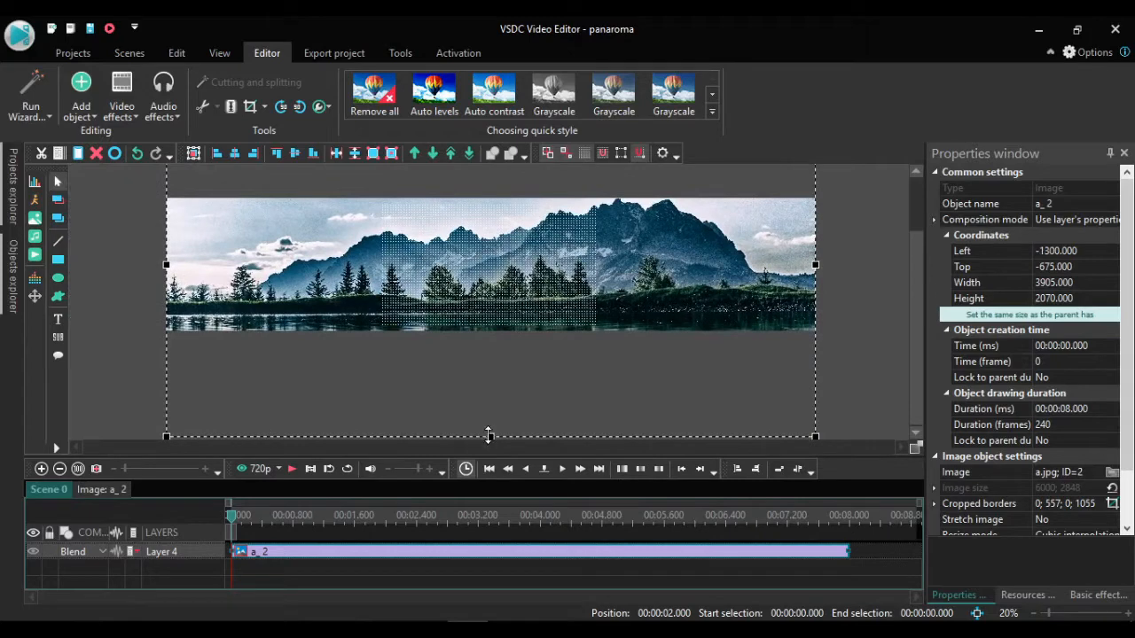
left_click_drag(489, 437, 489, 225)
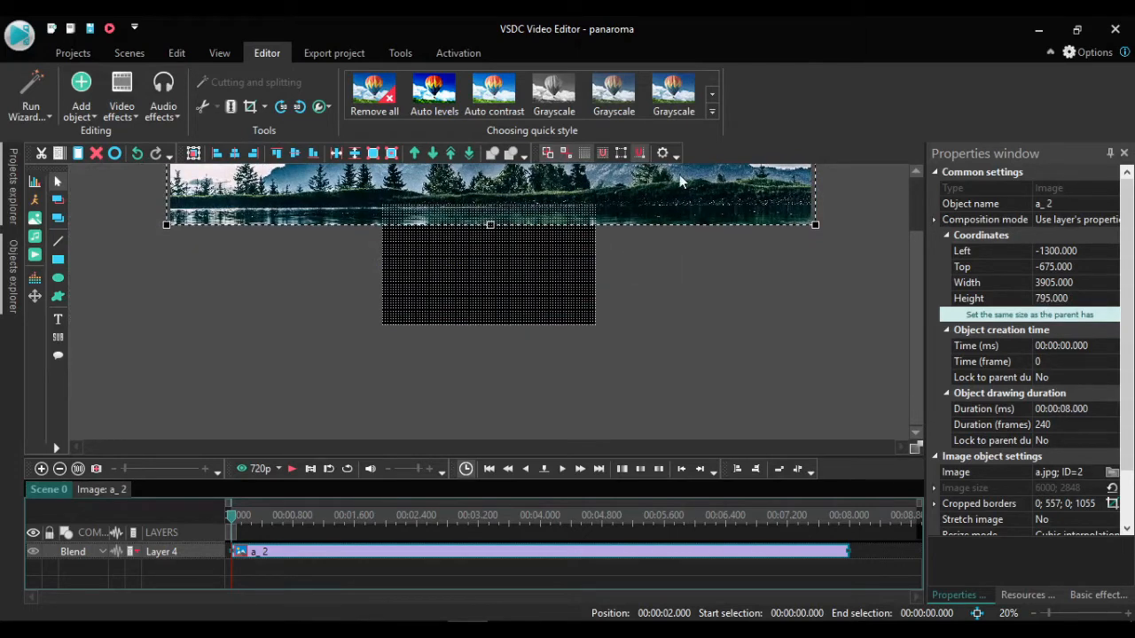
left_click_drag(681, 181, 891, 279)
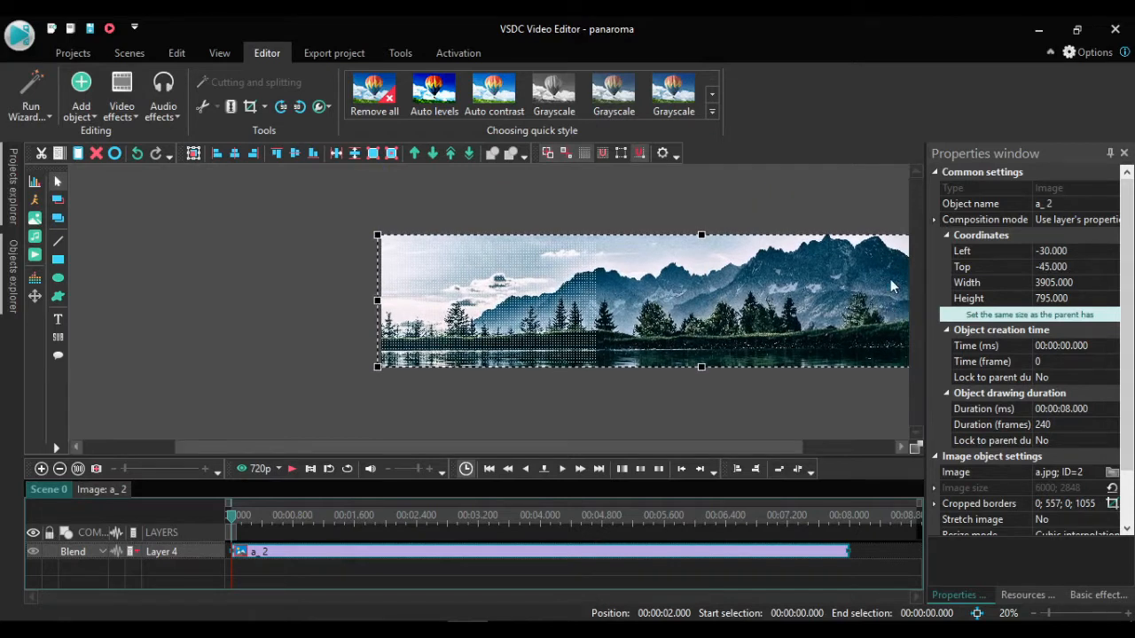
Step: Add a movement to the lake image, continuing the trajectory to the object's end
left_click(106, 491)
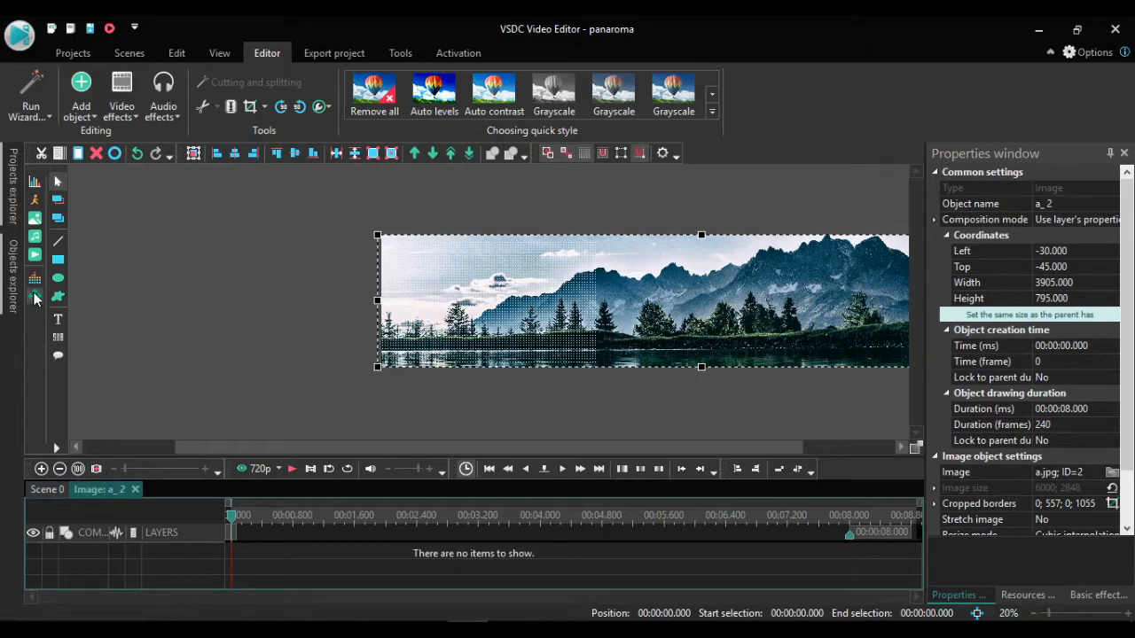
left_click(33, 297)
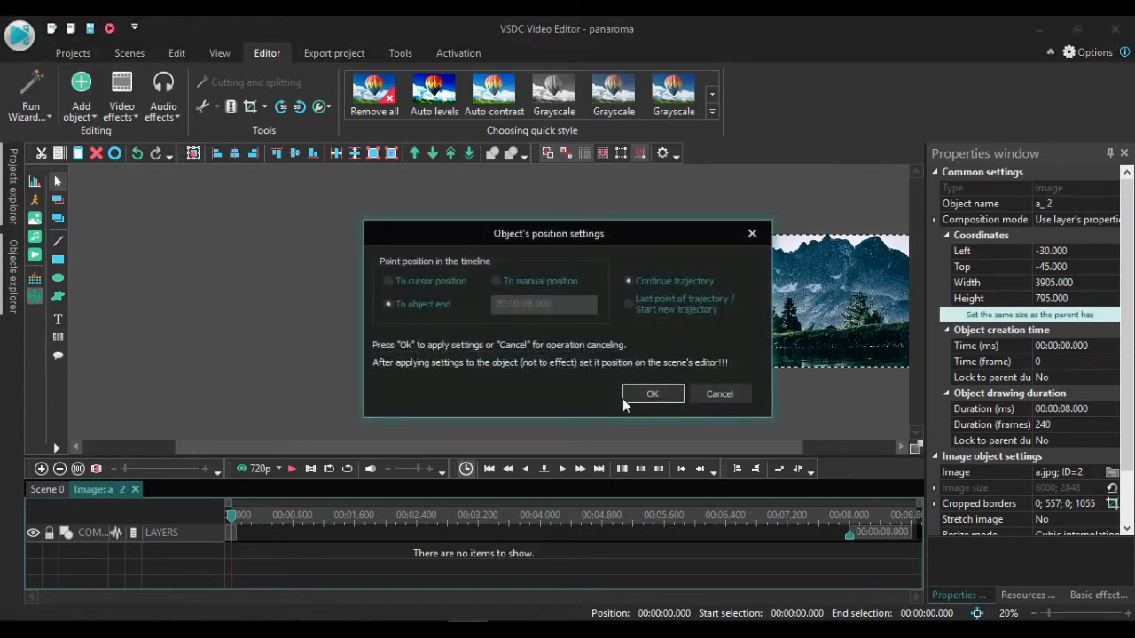
left_click(657, 399)
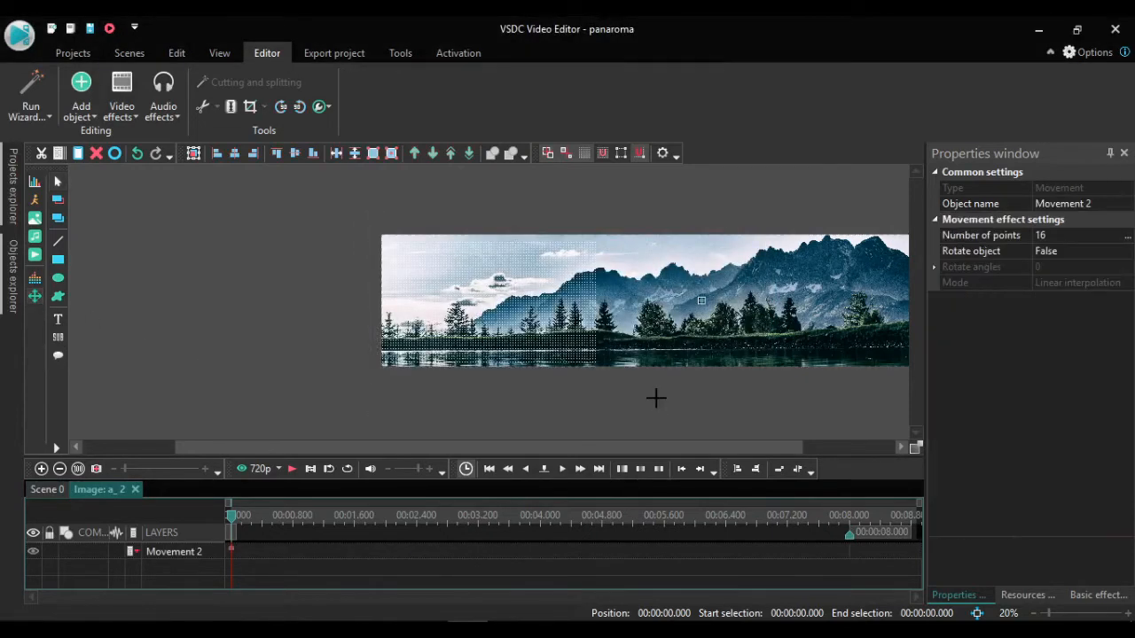
Step: Place the movement's end point horizontally to the left at about X -635, Y 345, and make it a path start point
left_click(700, 302)
mouse_move(701, 302)
left_mouse_down()
mouse_move(456, 301)
mouse_move(400, 313)
mouse_move(392, 301)
mouse_move(269, 300)
left_mouse_up()
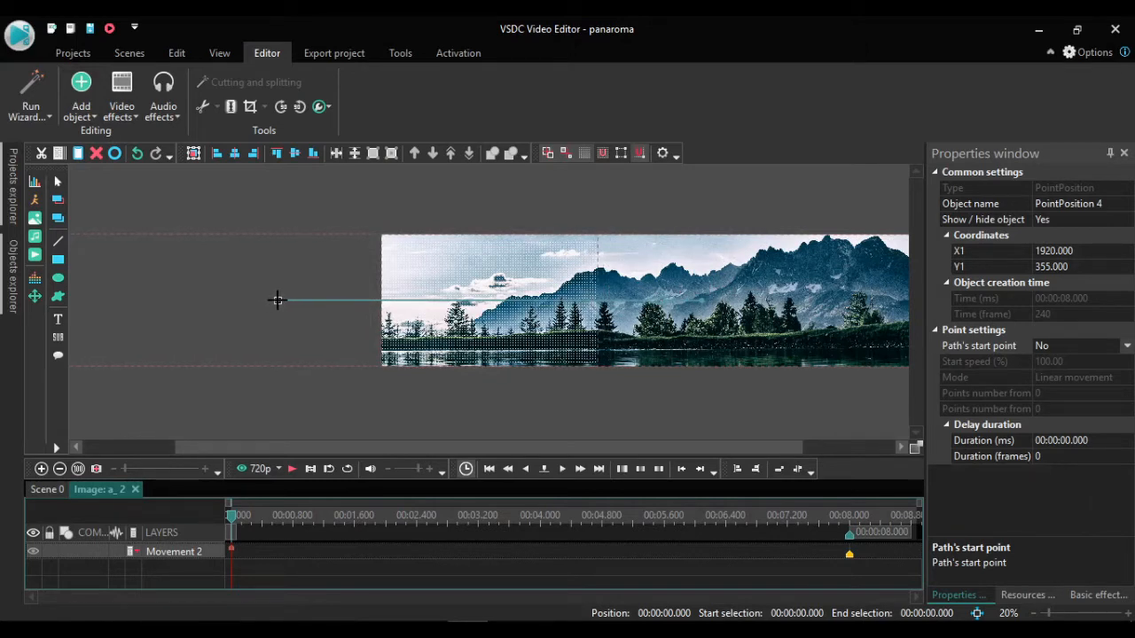
left_click_drag(276, 300, 277, 300)
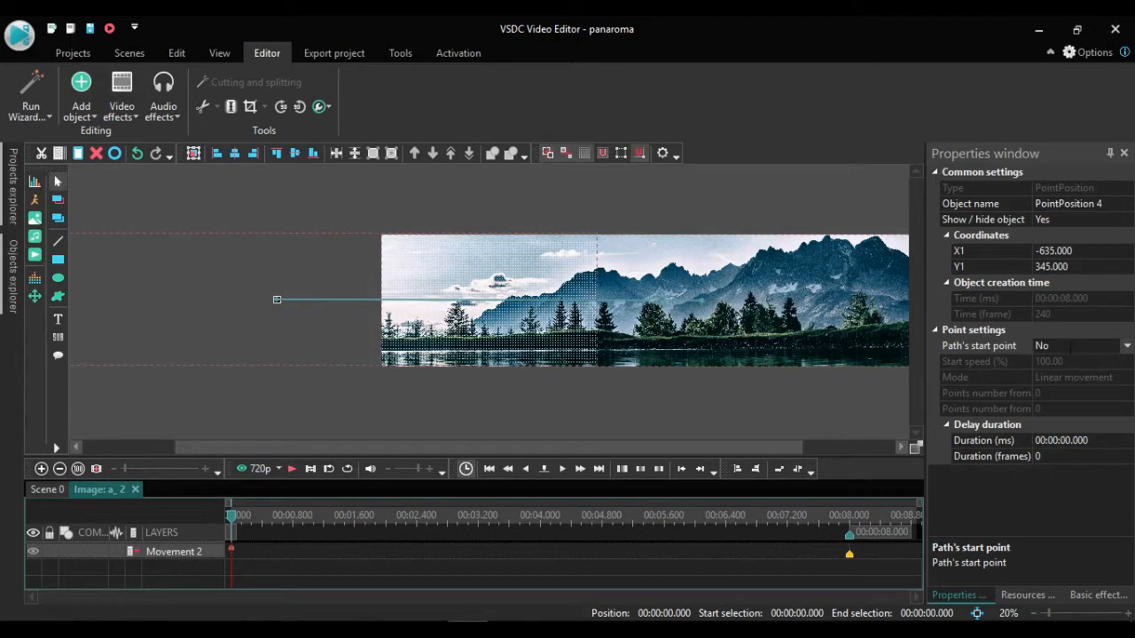
left_click(1126, 346)
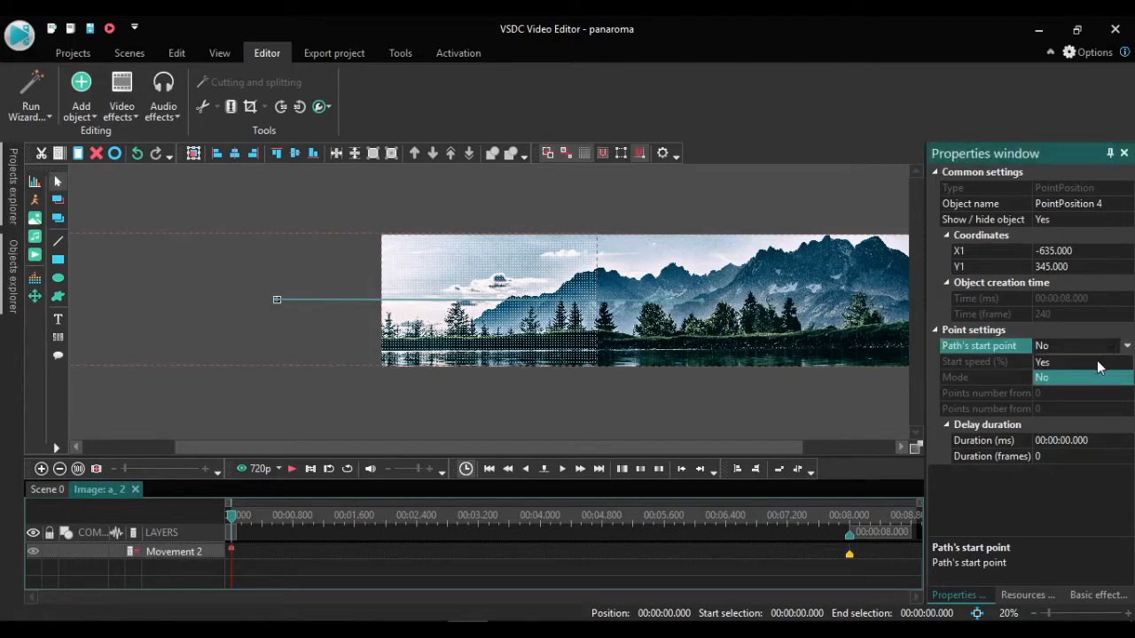
left_click(1097, 362)
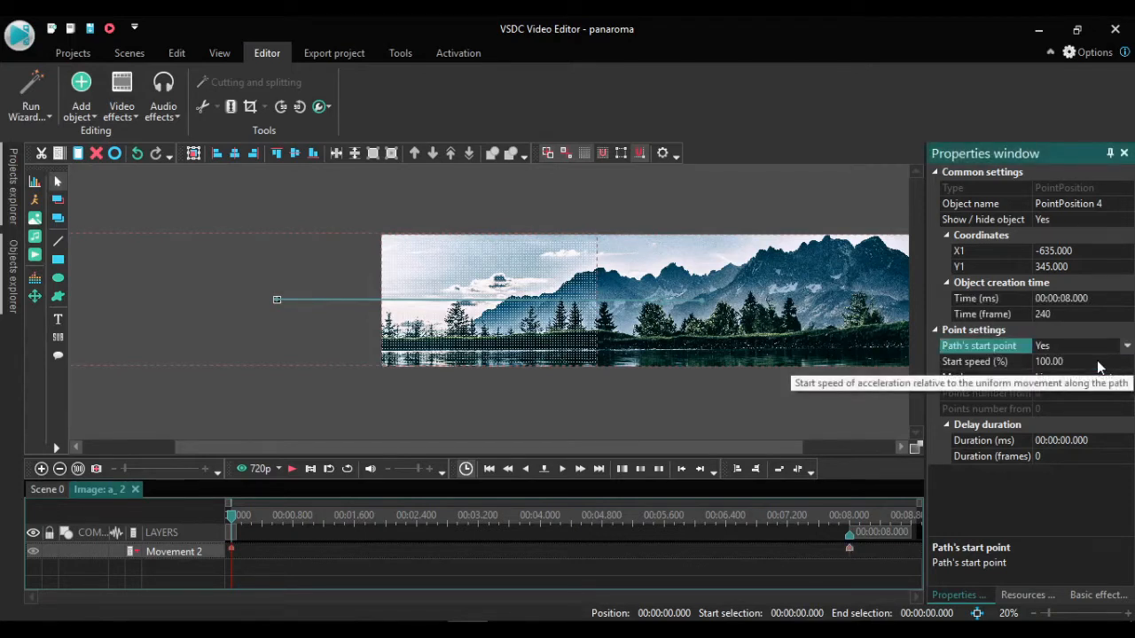
Step: Play the lake animation in the main scene, and view it full screen in the export preview
left_click(51, 491)
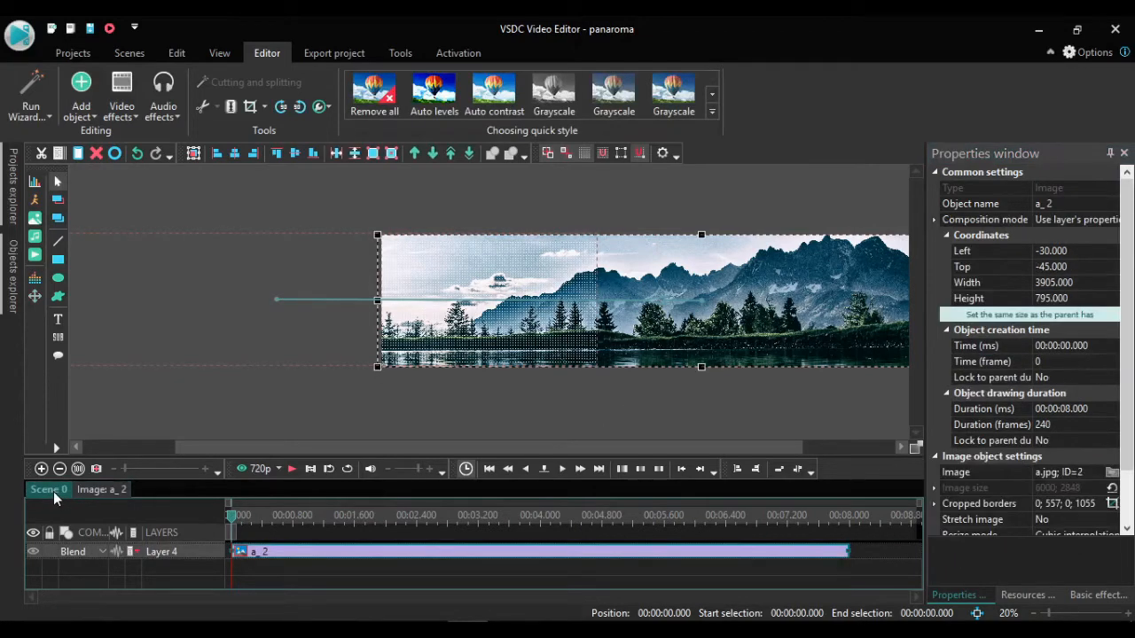
key("space")
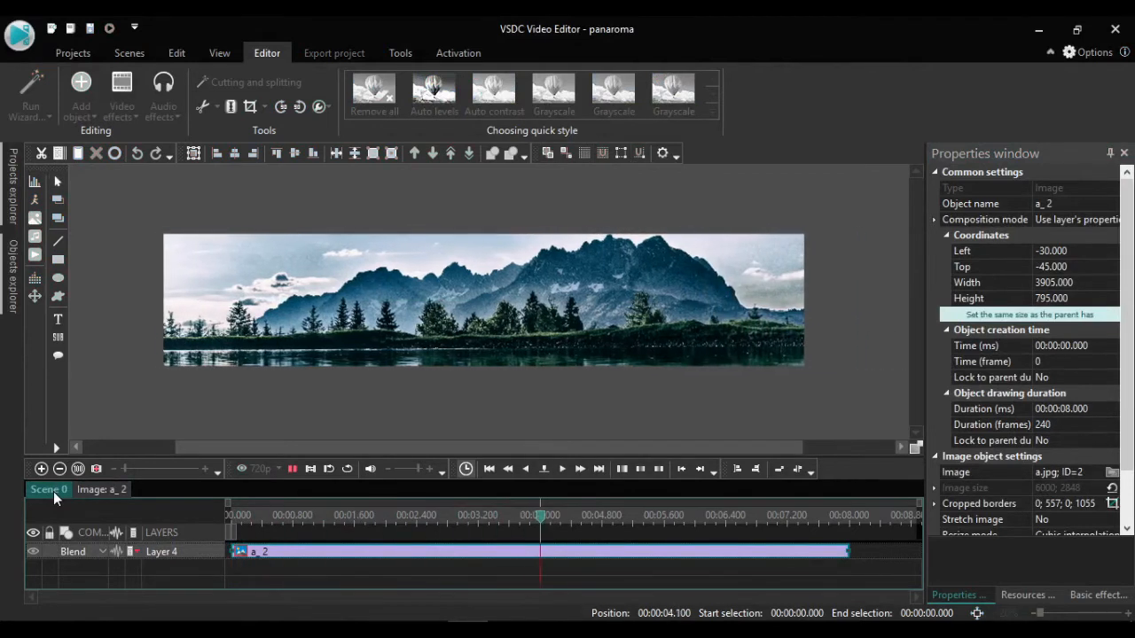
key("space")
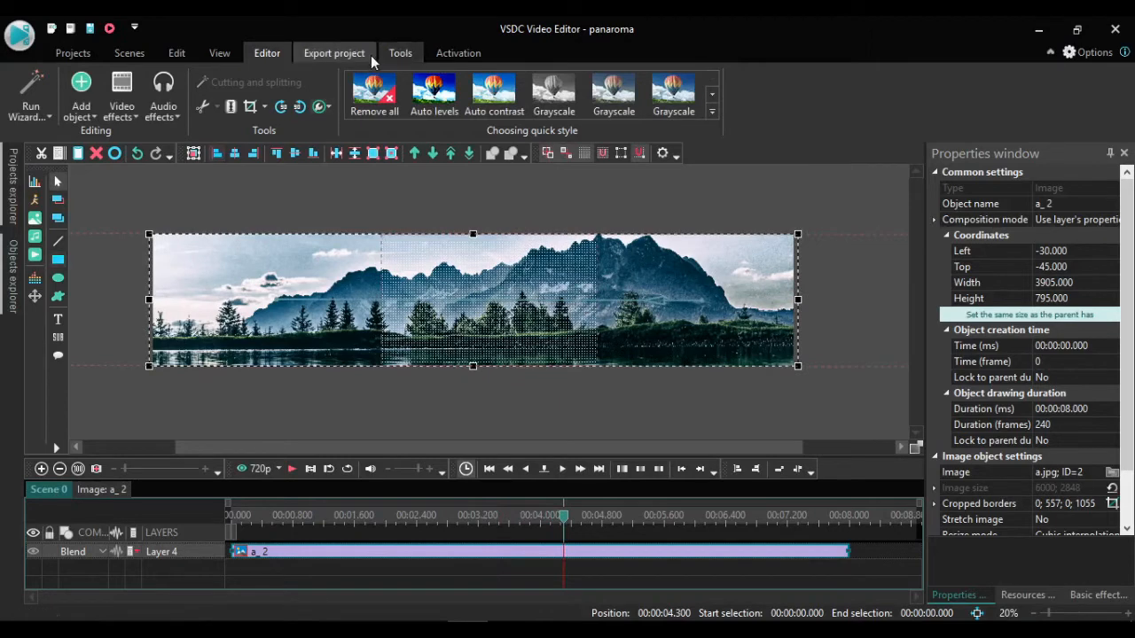
left_click(363, 55)
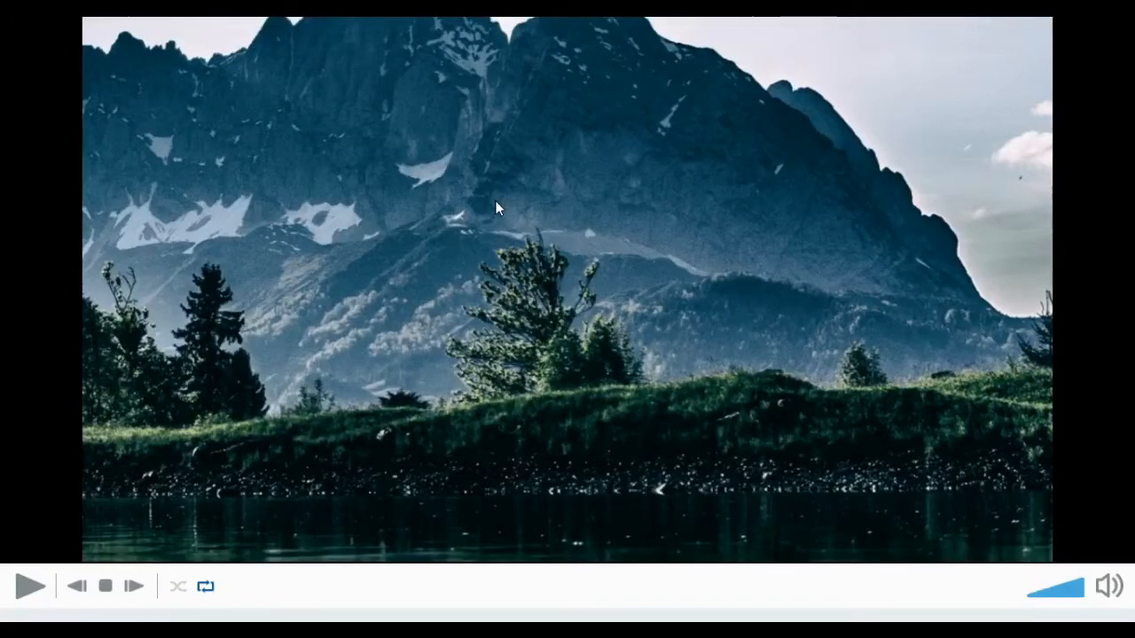
double_click(496, 201)
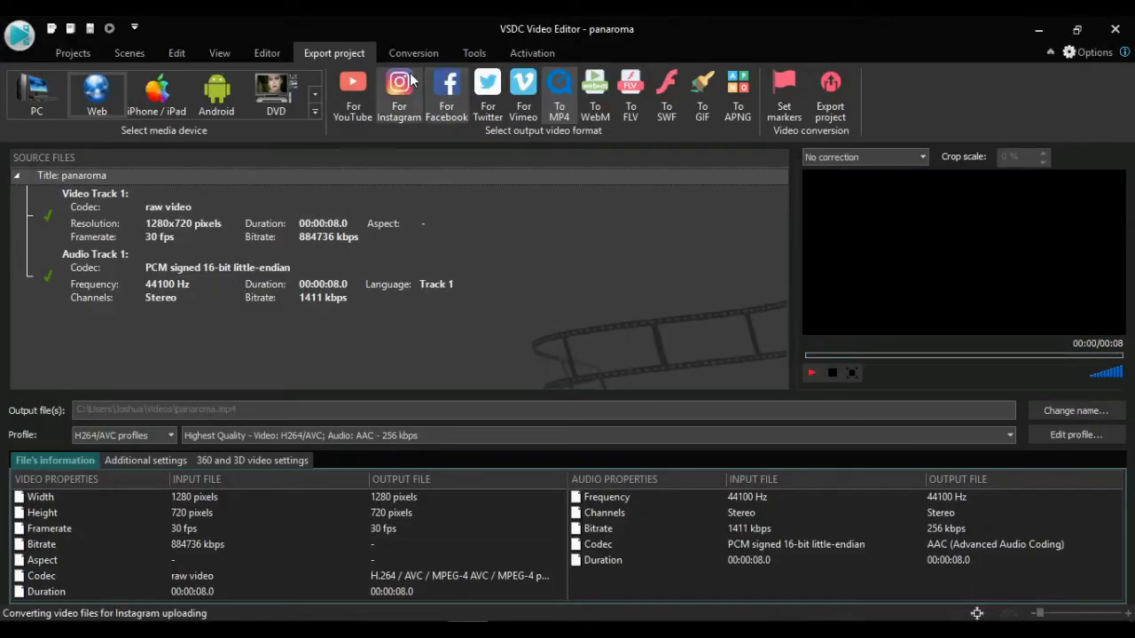
Step: Slow the lake image's pan by setting the creation time of its movement's end point to frame 600
left_click(261, 54)
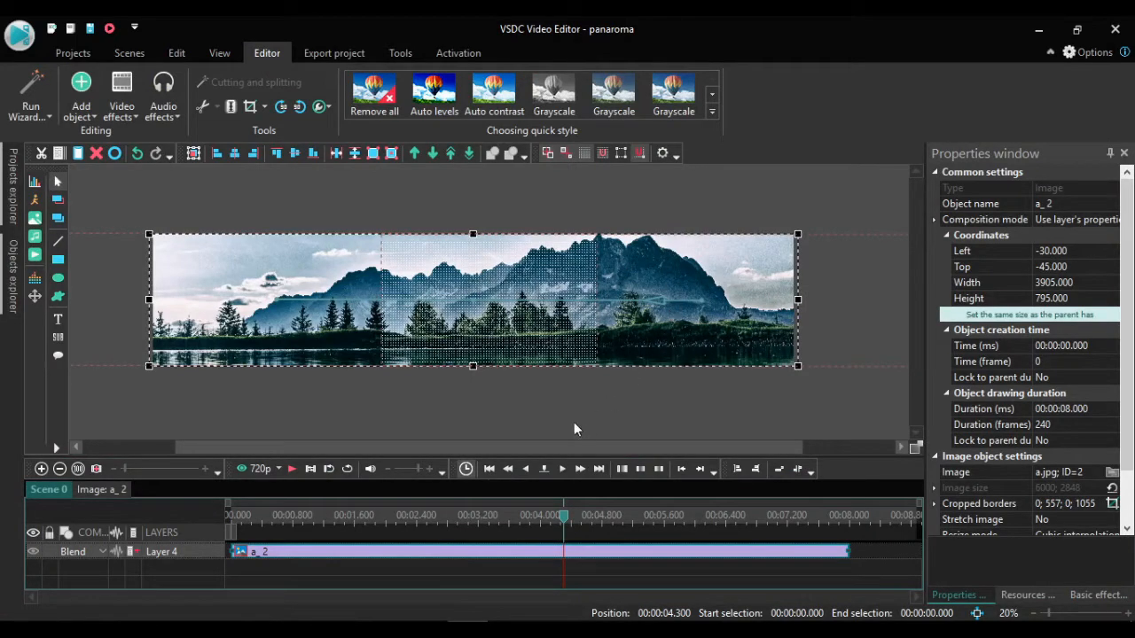
double_click(343, 559)
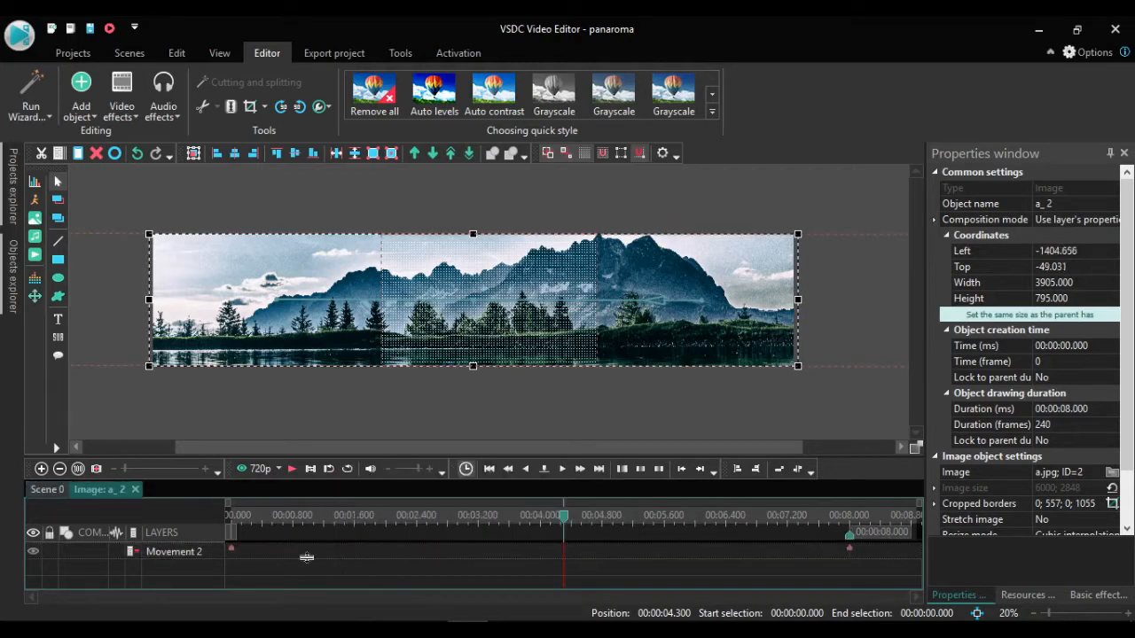
left_click(195, 559)
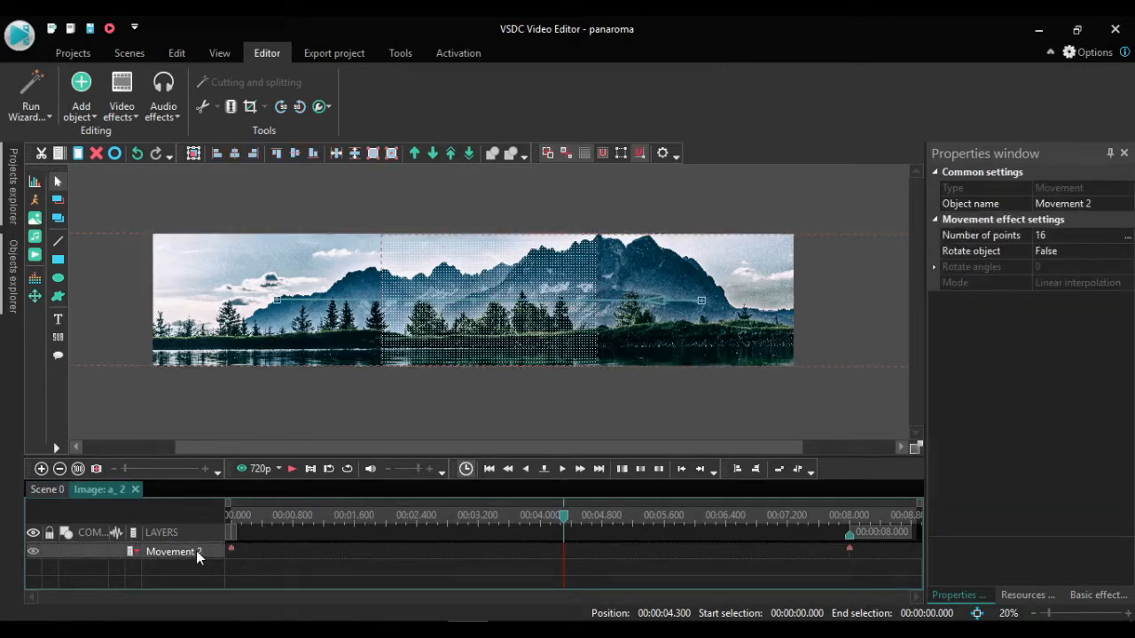
left_click(277, 302)
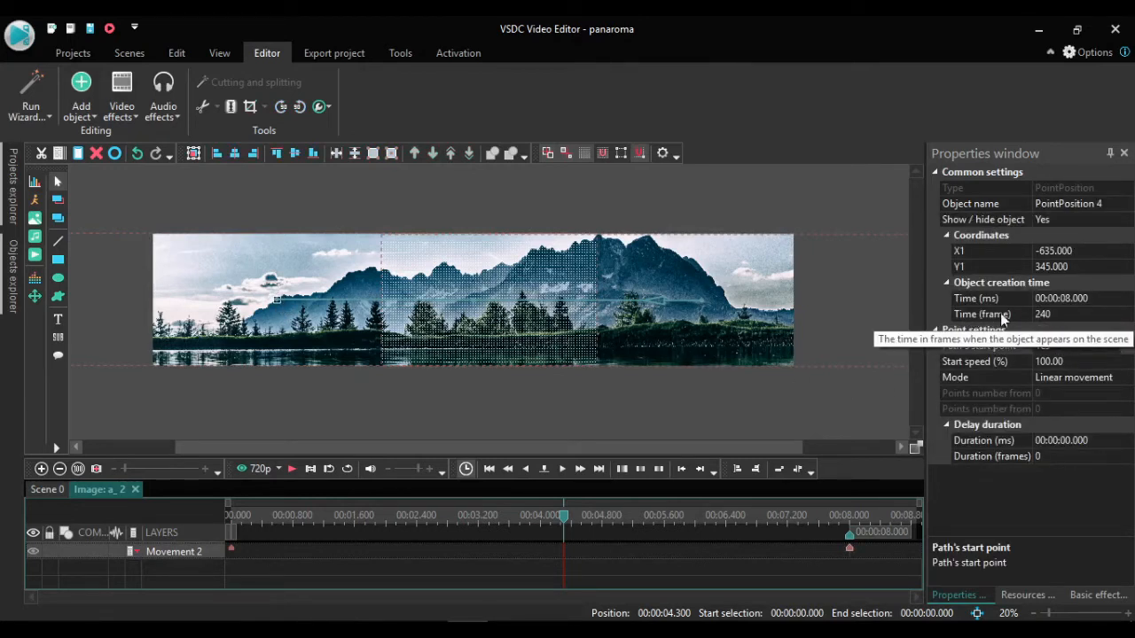
left_click(1052, 315)
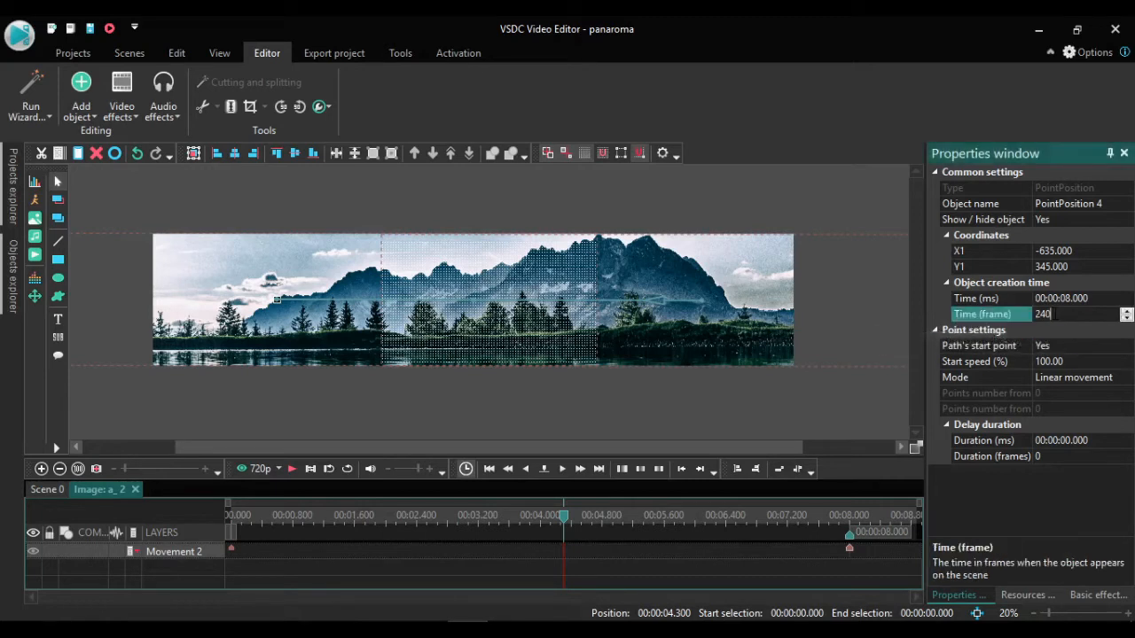
key("BackSpace")
key("BackSpace")
key("BackSpace")
type("600")
left_click(820, 393)
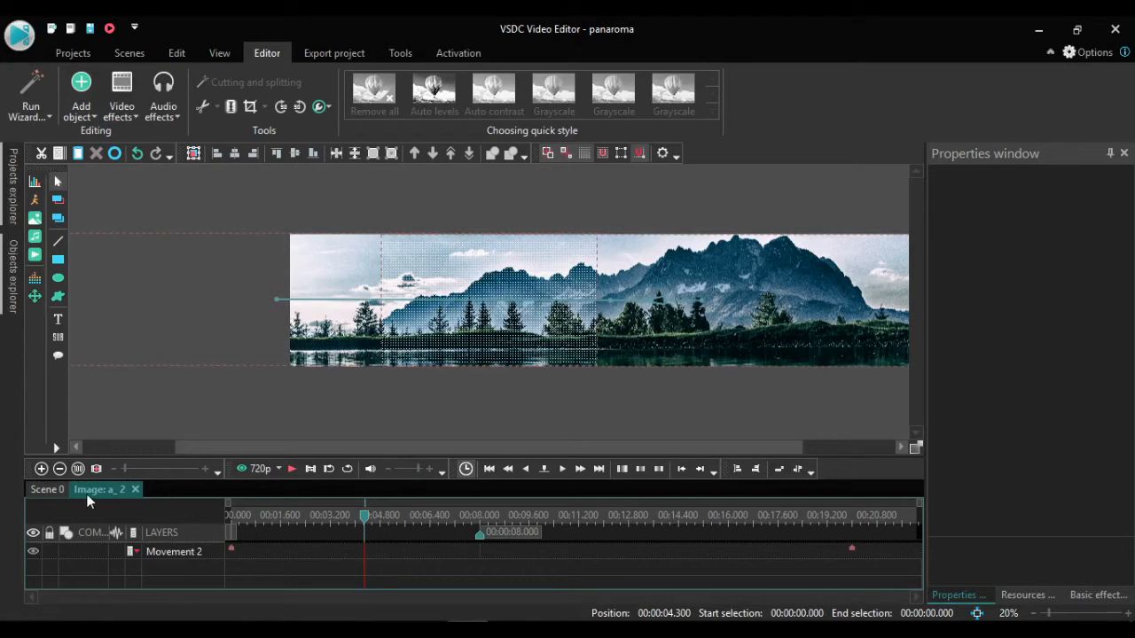
Step: Return to the main scene, watch the slowed lake animation full screen in the export preview, and go back to the editor
left_click(48, 493)
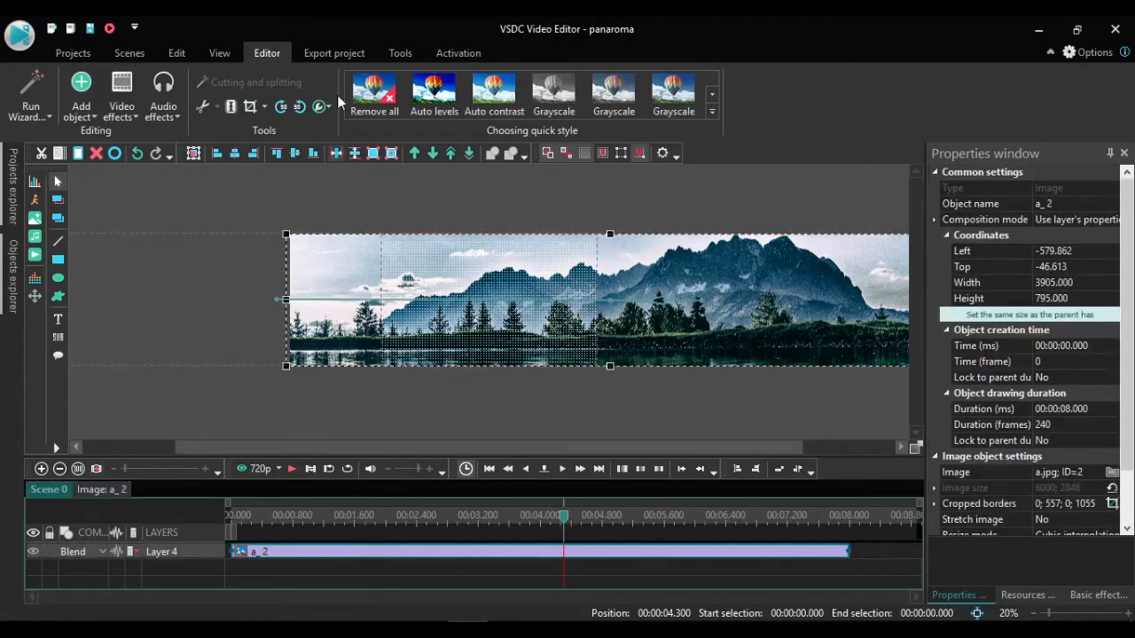
left_click(332, 51)
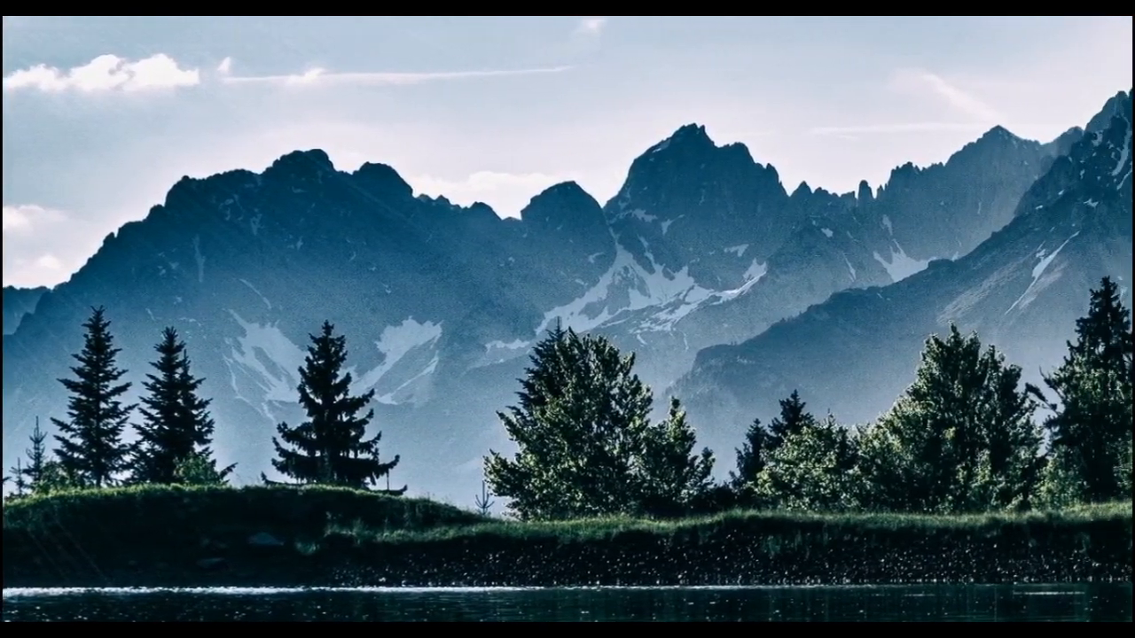
key("Escape")
key("Escape")
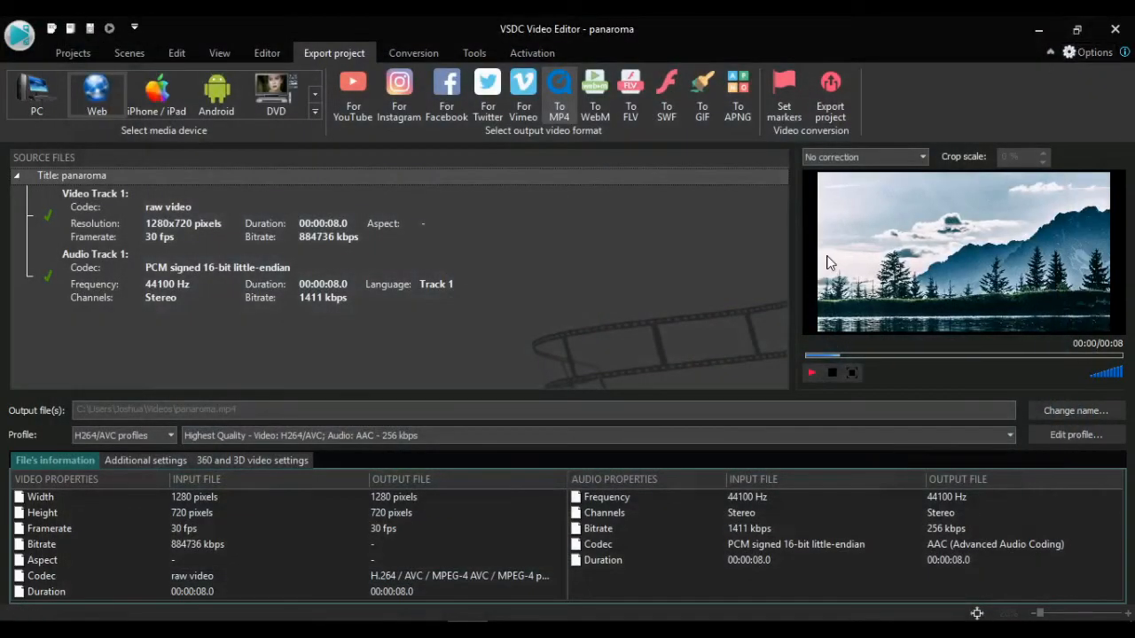
left_click(268, 51)
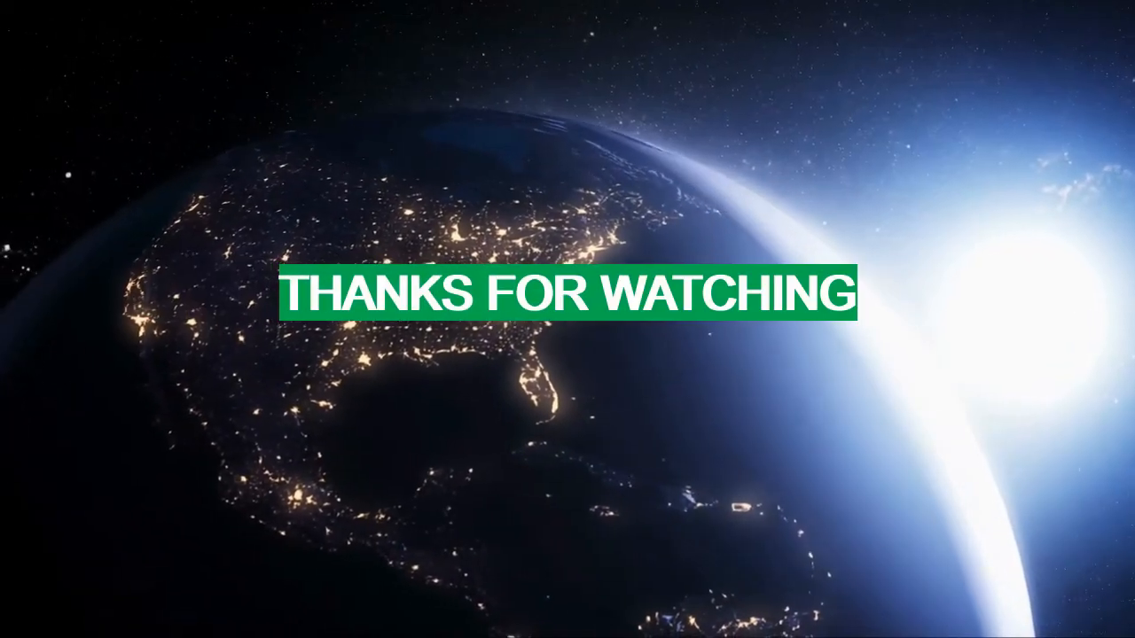